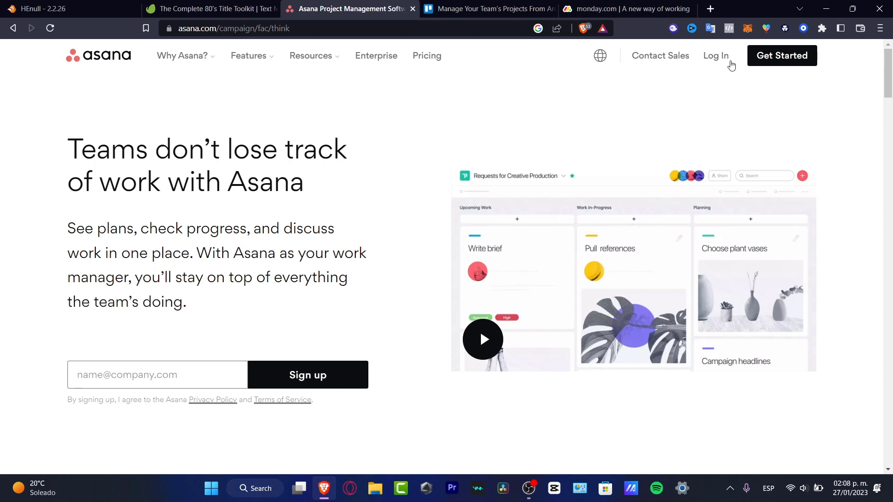
Sign up for a new Asana account with Google, using the chosen Google account
{"action": "left_click", "coordinate": [718, 56]}
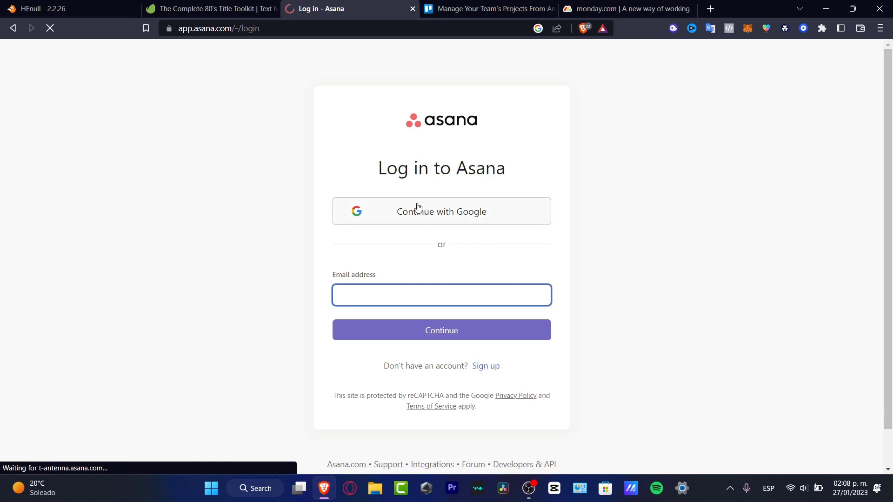
{"action": "left_click", "coordinate": [441, 208]}
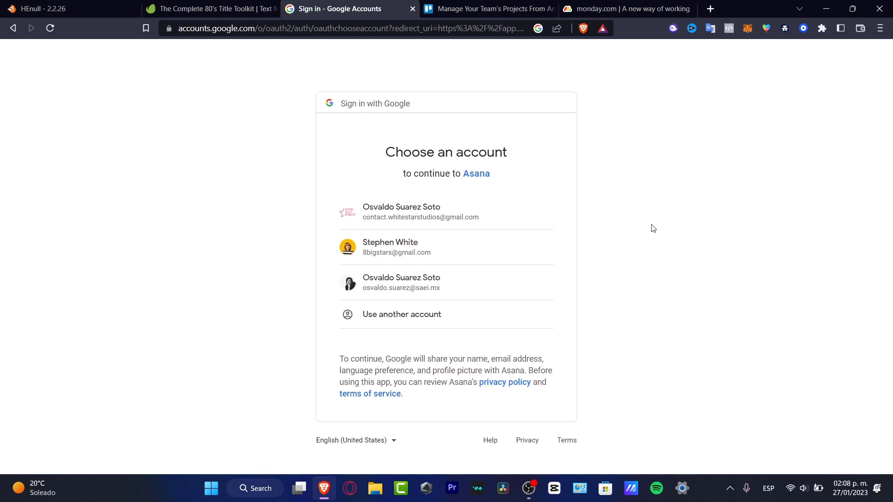
{"action": "left_click", "coordinate": [458, 217]}
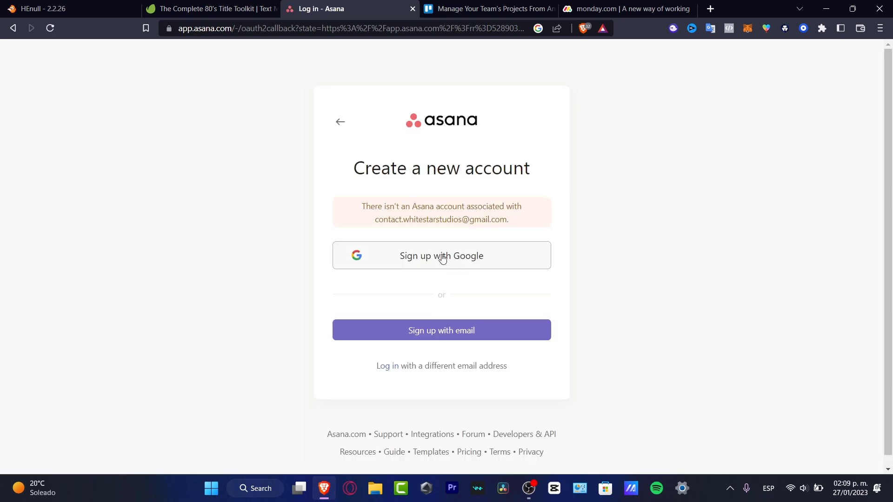
{"action": "left_click", "coordinate": [482, 258]}
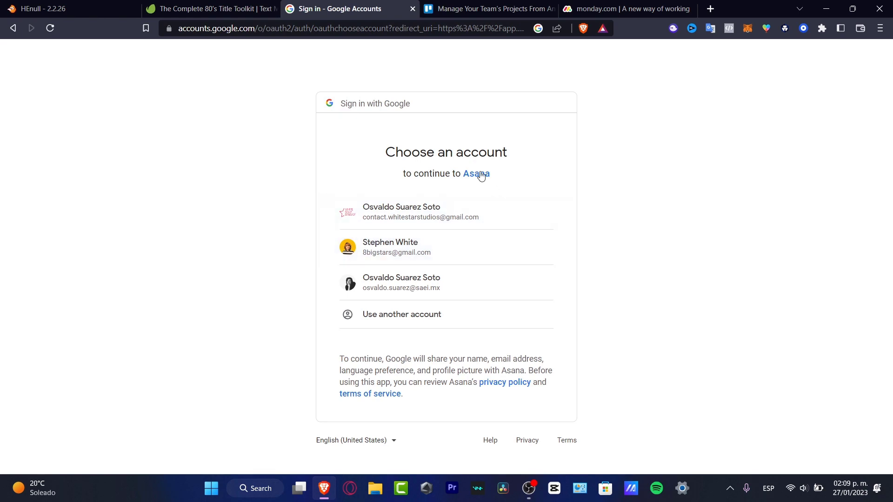
{"action": "left_click", "coordinate": [474, 214]}
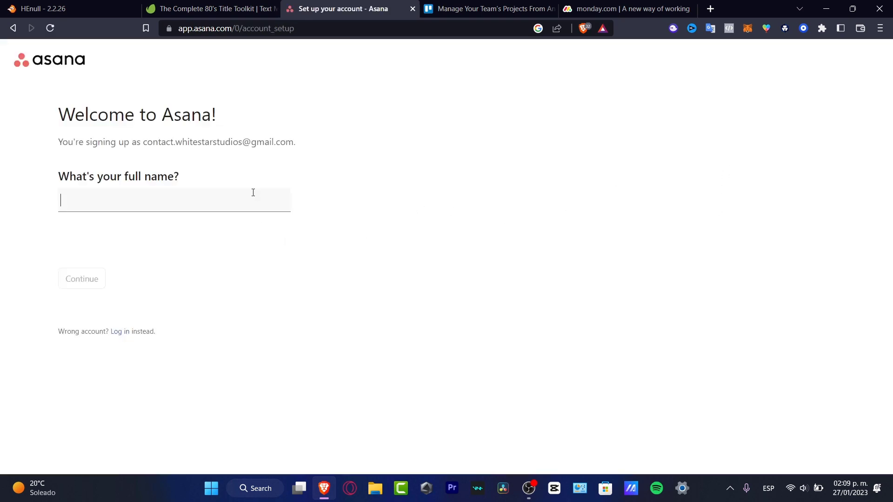
Enter your full name on the welcome page and continue
{"action": "type", "text": "Vlaod"}
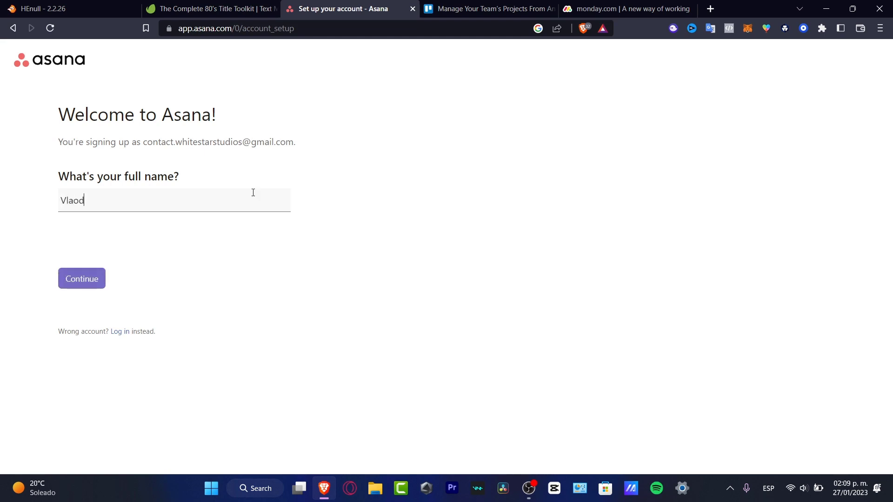
{"action": "key", "text": "BackSpace"}
{"action": "key", "text": "BackSpace"}
{"action": "type", "text": "Mike ckey"}
{"action": "left_click", "coordinate": [87, 286]}
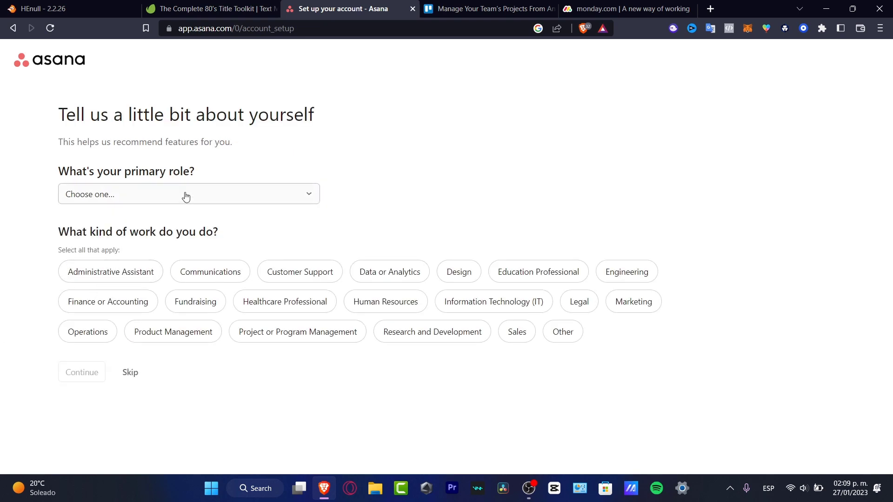
Set the role to Team member / Individual contributor and the work to Project or Program Management
{"action": "left_click", "coordinate": [186, 195]}
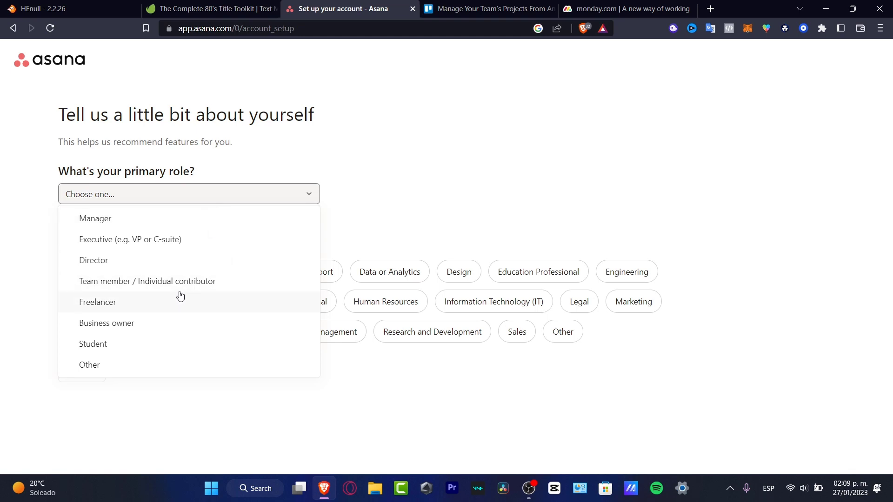
{"action": "left_click", "coordinate": [196, 286]}
{"action": "left_click", "coordinate": [157, 201]}
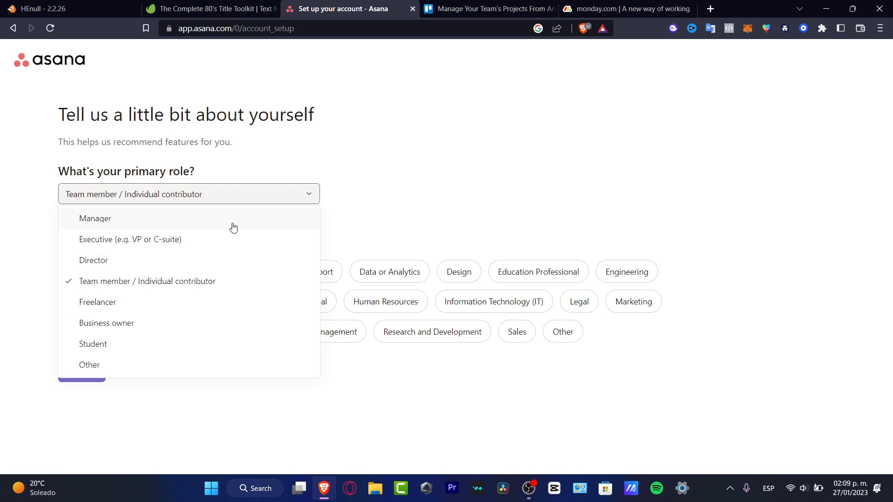
{"action": "left_click", "coordinate": [370, 186]}
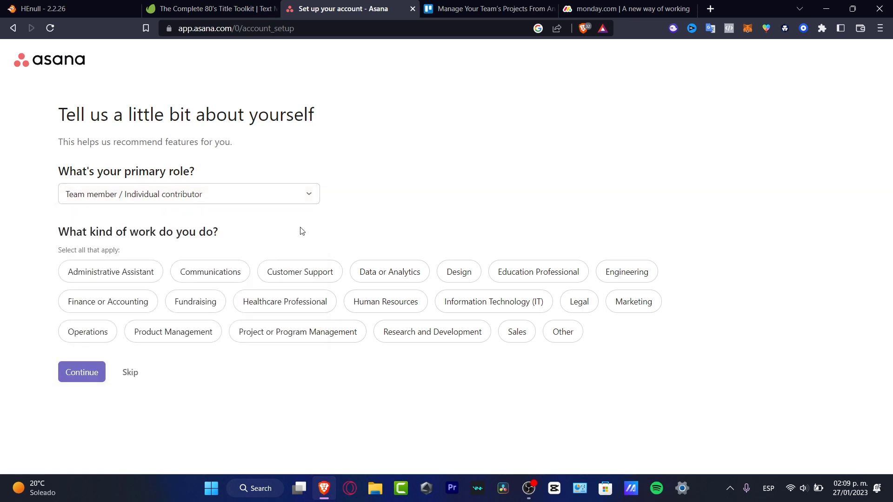
{"action": "left_click_drag", "start_coordinate": [76, 232], "coordinate": [218, 233]}
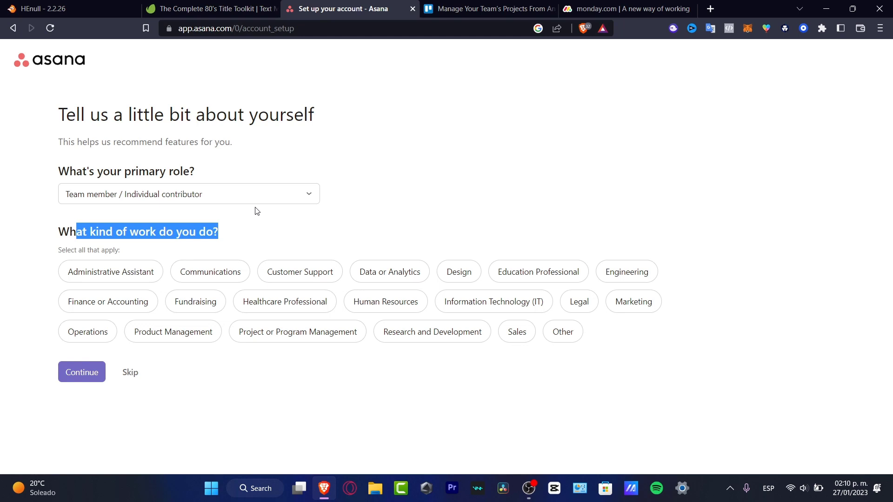
{"action": "left_click", "coordinate": [288, 229]}
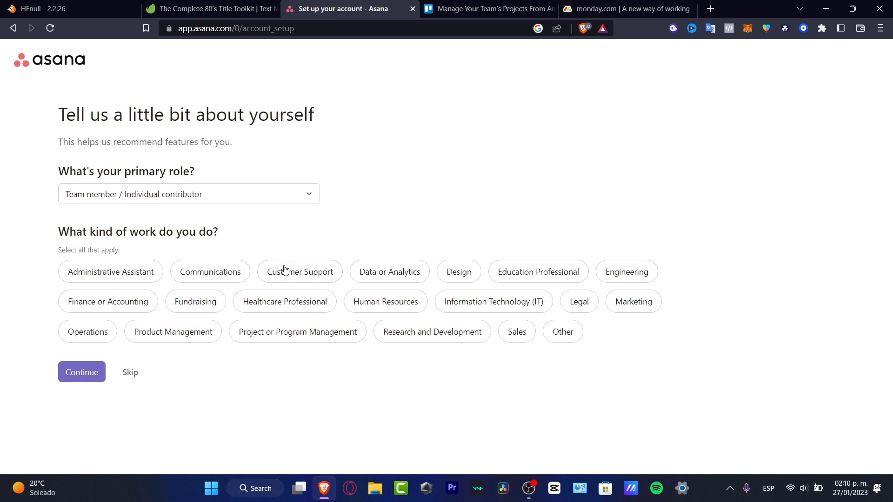
{"action": "left_click", "coordinate": [307, 341]}
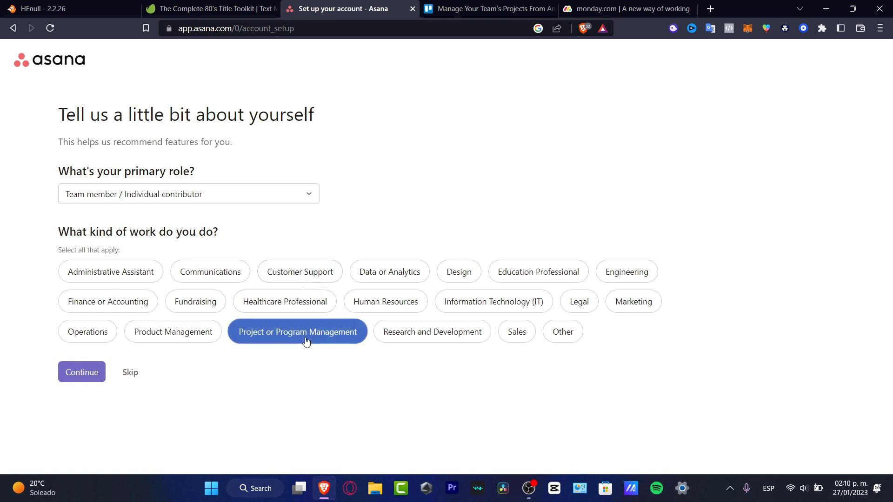
{"action": "left_click", "coordinate": [82, 372]}
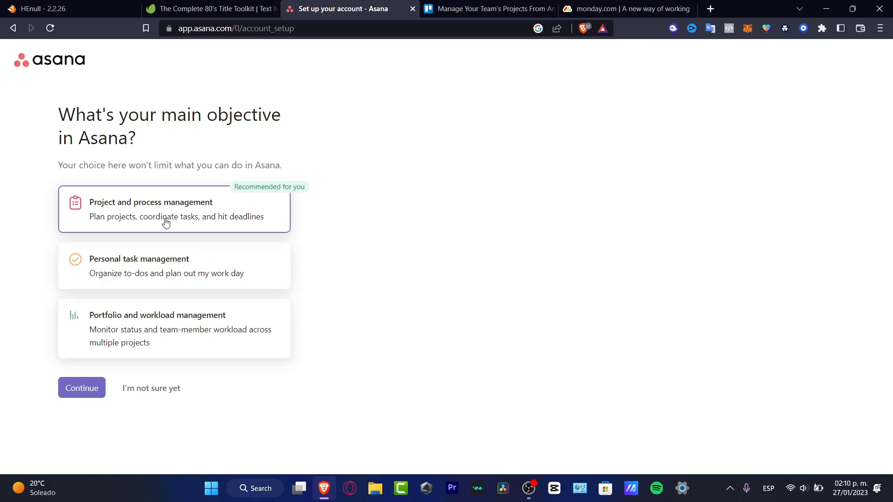
Choose Project and process management as the main objective
{"action": "left_click", "coordinate": [205, 219]}
{"action": "left_click", "coordinate": [242, 212]}
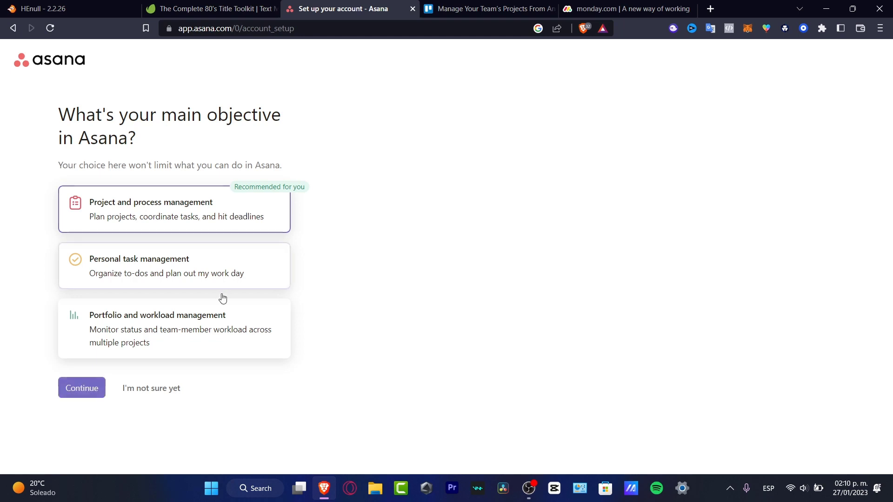
{"action": "left_click", "coordinate": [88, 388]}
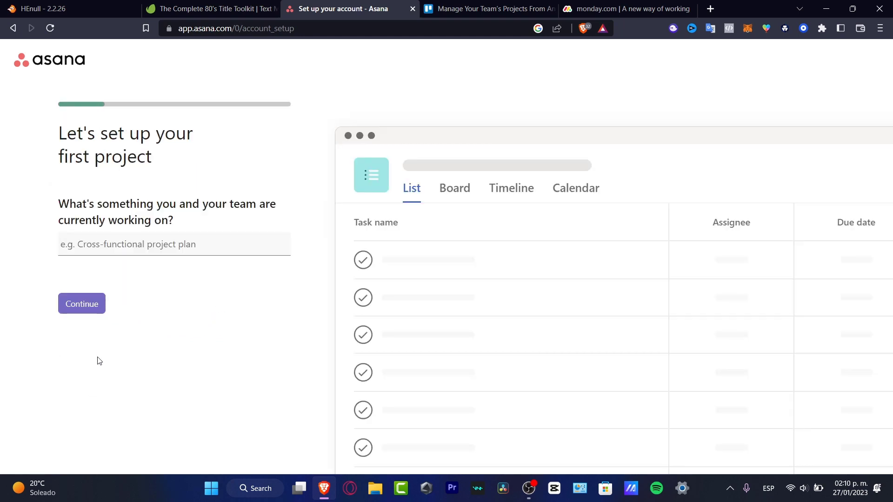
Name the first project 'Youtube Channel 2023' and continue to the tasks step
{"action": "left_click_drag", "start_coordinate": [118, 134], "coordinate": [189, 161]}
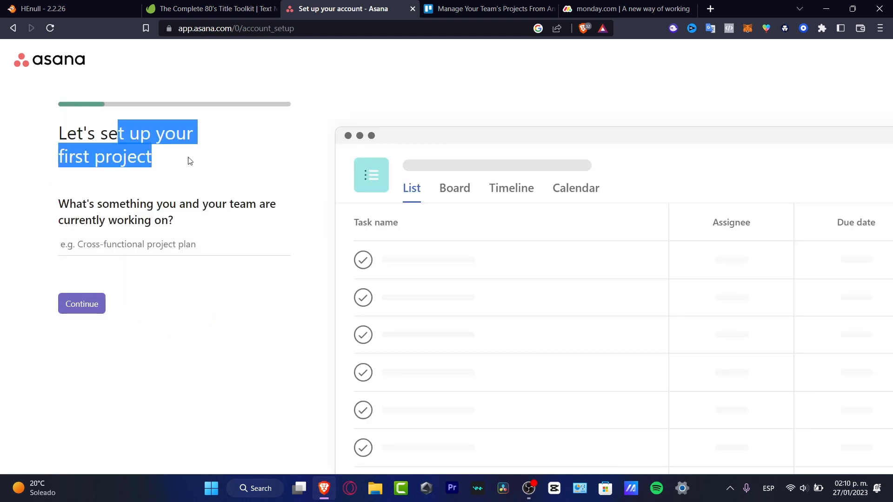
{"action": "left_click", "coordinate": [199, 244]}
{"action": "type", "text": "Youtube"}
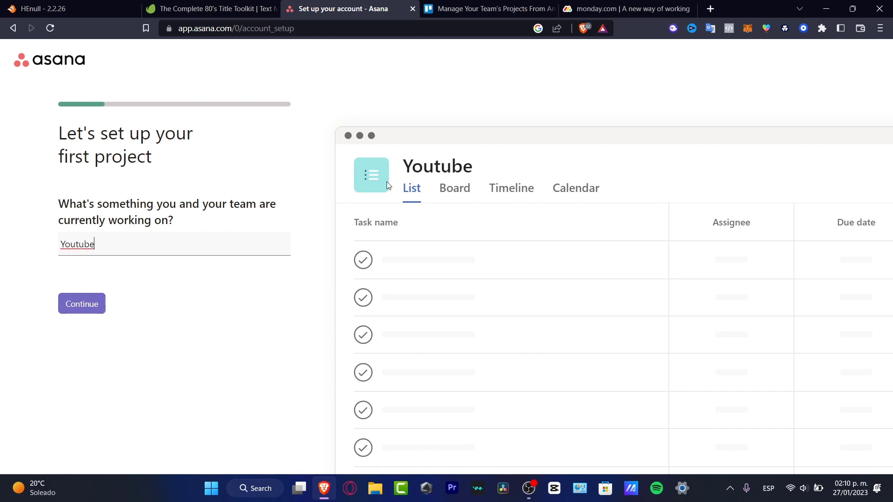
{"action": "mouse_move", "coordinate": [447, 167]}
{"action": "left_click_drag", "start_coordinate": [102, 205], "coordinate": [183, 222]}
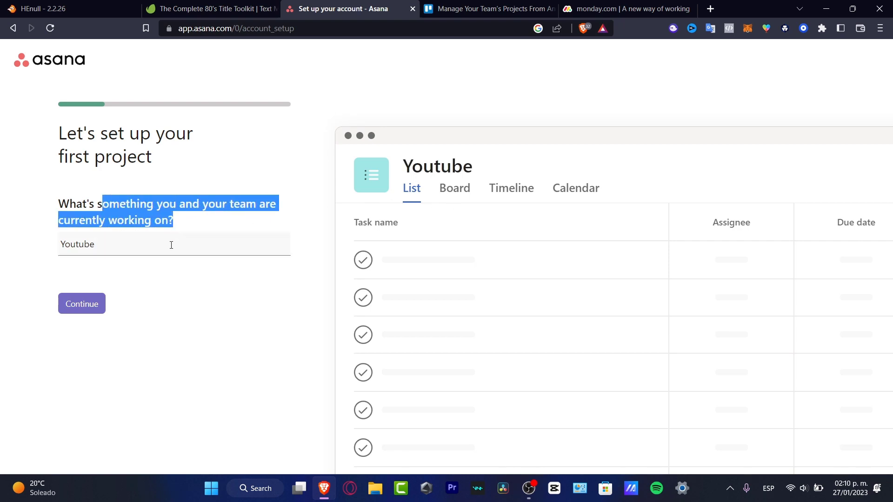
{"action": "left_click", "coordinate": [177, 241]}
{"action": "type", "text": "C"}
{"action": "type", "text": "hna"}
{"action": "key", "text": "BackSpace"}
{"action": "key", "text": "BackSpace"}
{"action": "type", "text": "annel2"}
{"action": "key", "text": "BackSpace"}
{"action": "type", "text": "20"}
{"action": "key", "text": "BackSpace"}
{"action": "type", "text": "023"}
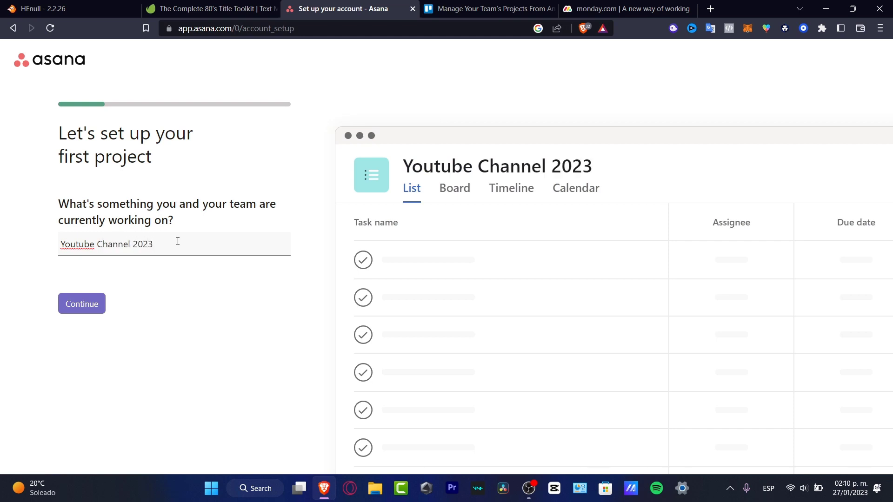
{"action": "left_click", "coordinate": [98, 305]}
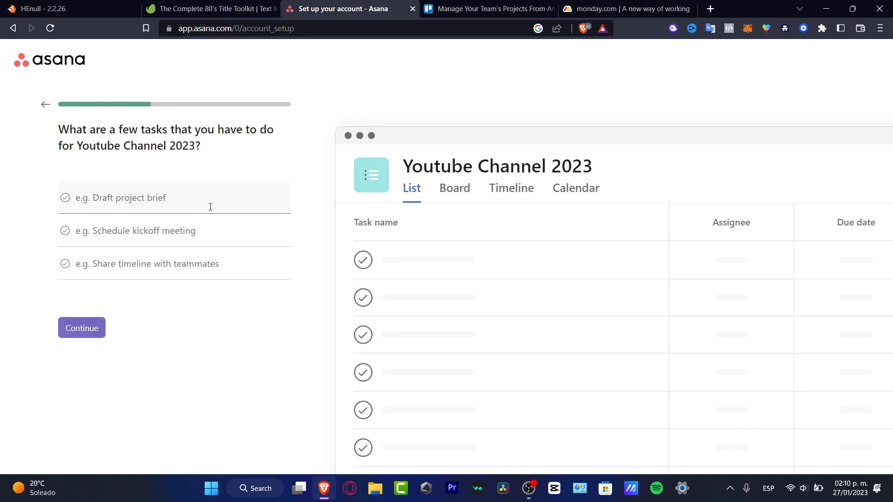
Enter tasks 'Post my first video', 'Schedule my first video' and 'Share my video through socials'
{"action": "type", "text": "Post content "}
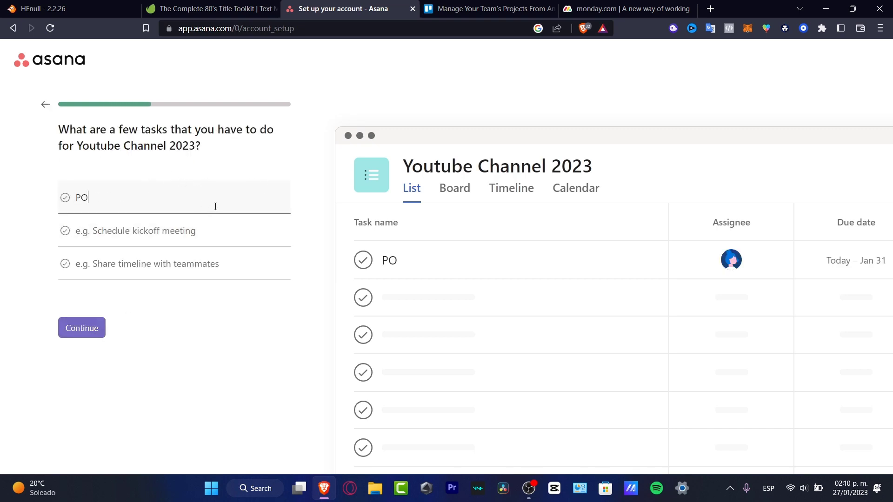
{"action": "type", "text": "on January"}
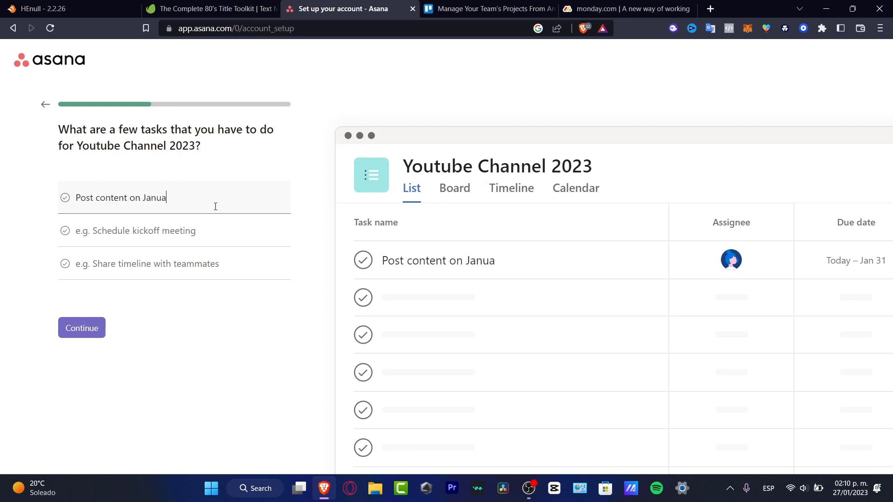
{"action": "key", "text": "BackSpace"}
{"action": "key", "text": "BackSpace"}
{"action": "key", "text": "BackSpace"}
{"action": "key", "text": "BackSpace"}
{"action": "key", "text": "BackSpace"}
{"action": "key", "text": "BackSpace"}
{"action": "key", "text": "BackSpace"}
{"action": "key", "text": "BackSpace"}
{"action": "key", "text": "BackSpace"}
{"action": "key", "text": "BackSpace"}
{"action": "key", "text": "BackSpace"}
{"action": "key", "text": "BackSpace"}
{"action": "key", "text": "BackSpace"}
{"action": "key", "text": "BackSpace"}
{"action": "key", "text": "BackSpace"}
{"action": "key", "text": "BackSpace"}
{"action": "key", "text": "BackSpace"}
{"action": "key", "text": "BackSpace"}
{"action": "type", "text": "my first video"}
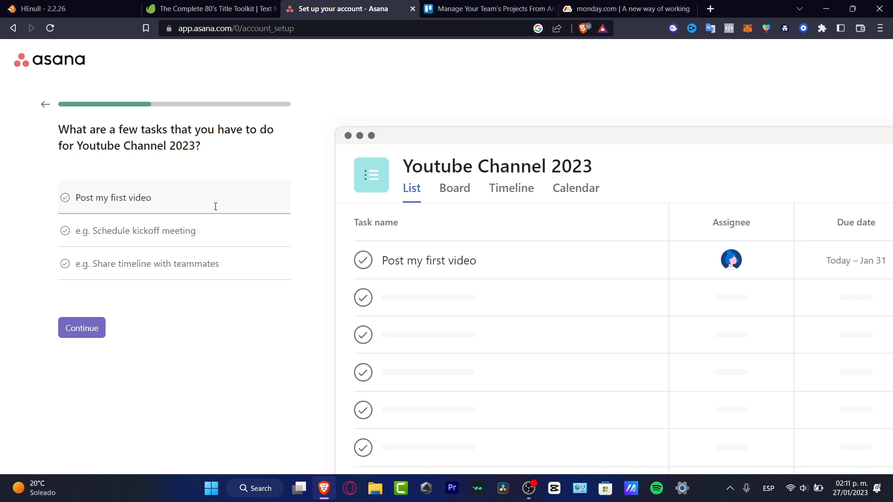
{"action": "left_click", "coordinate": [219, 229]}
{"action": "type", "text": "Sch"}
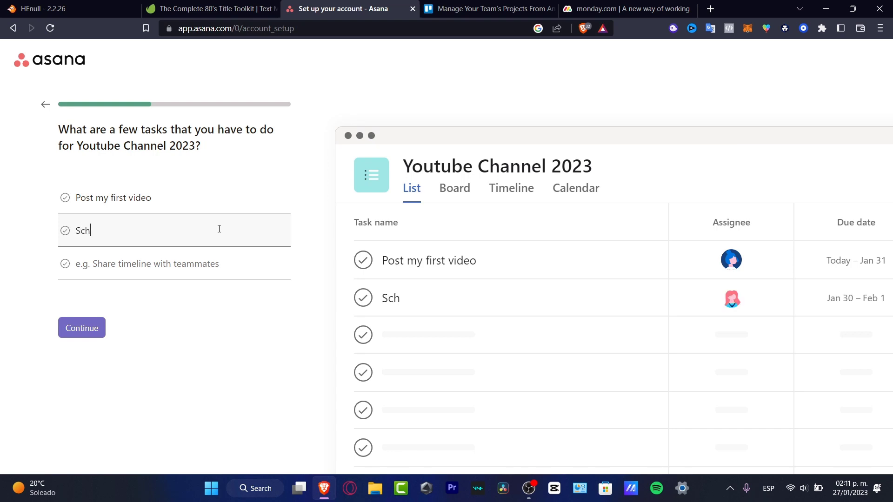
{"action": "type", "text": "edule my "}
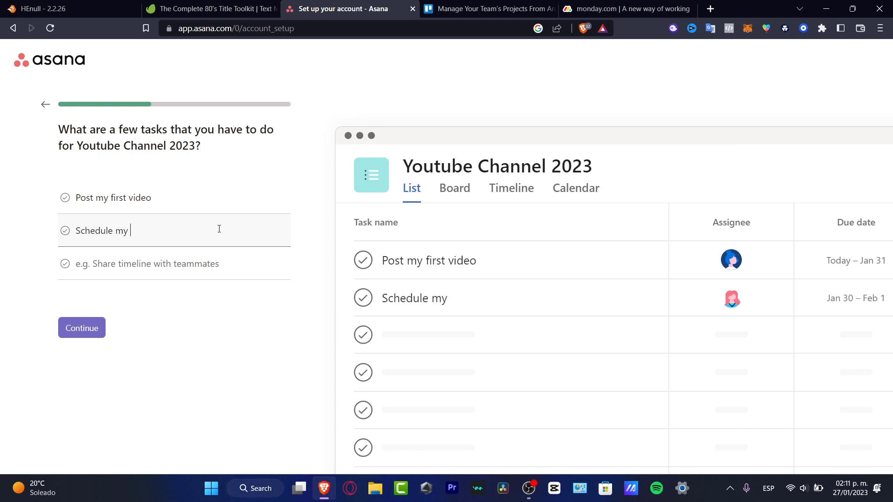
{"action": "type", "text": "first video"}
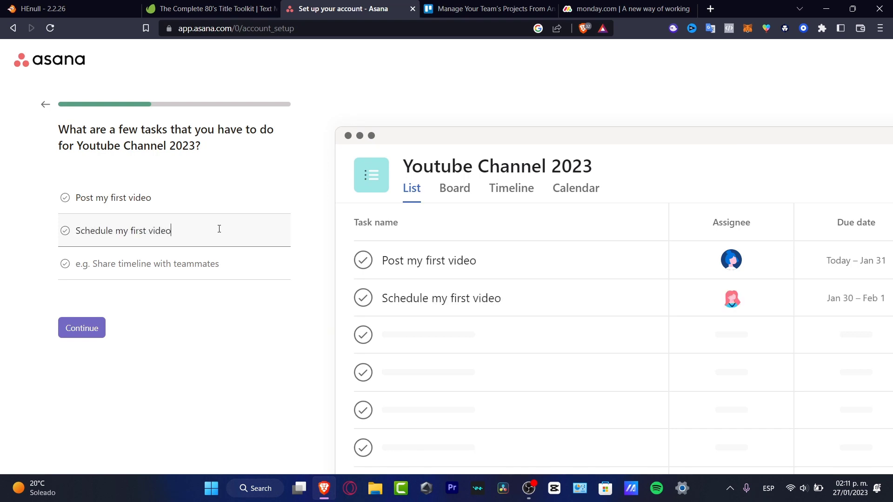
{"action": "left_click", "coordinate": [179, 270]}
{"action": "type", "text": "S"}
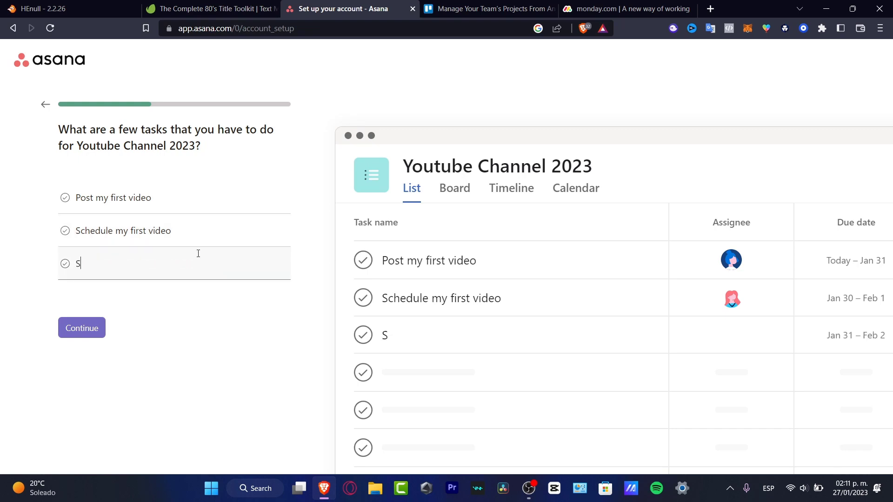
{"action": "type", "text": "hare my video through socials"}
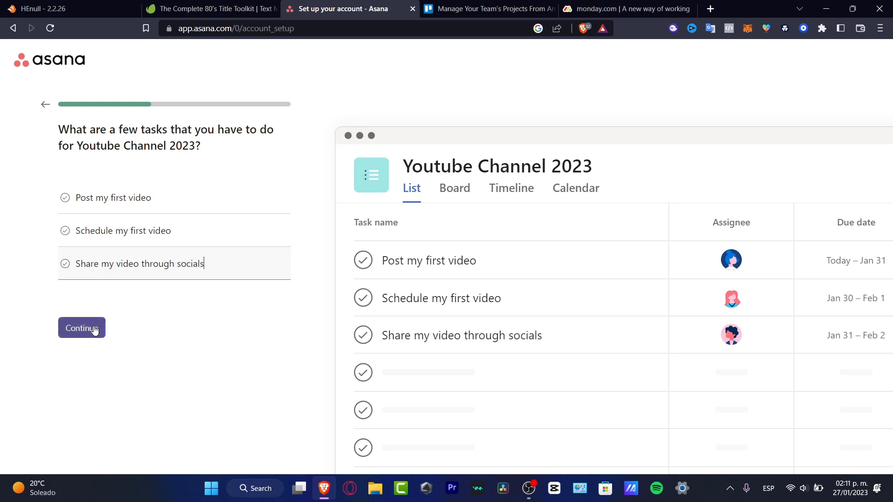
{"action": "left_click", "coordinate": [94, 330]}
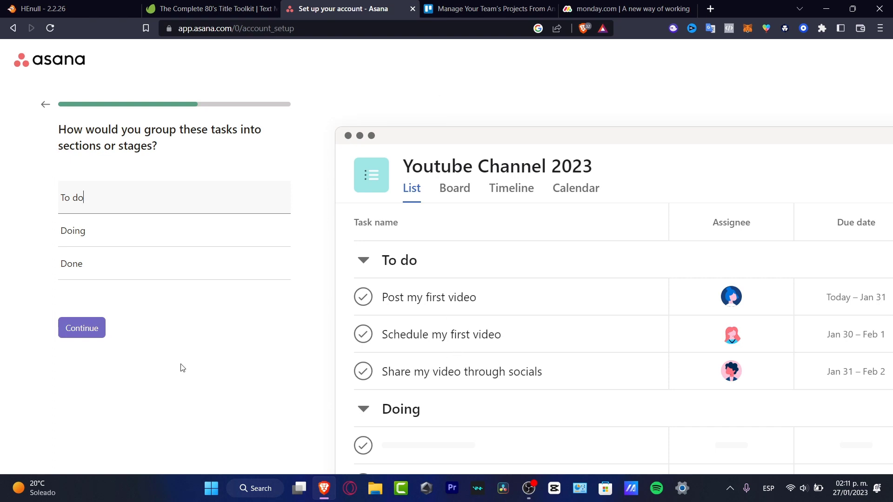
Compare the Board, Timeline and Calendar layouts, then choose Board for the project
{"action": "left_click", "coordinate": [103, 298]}
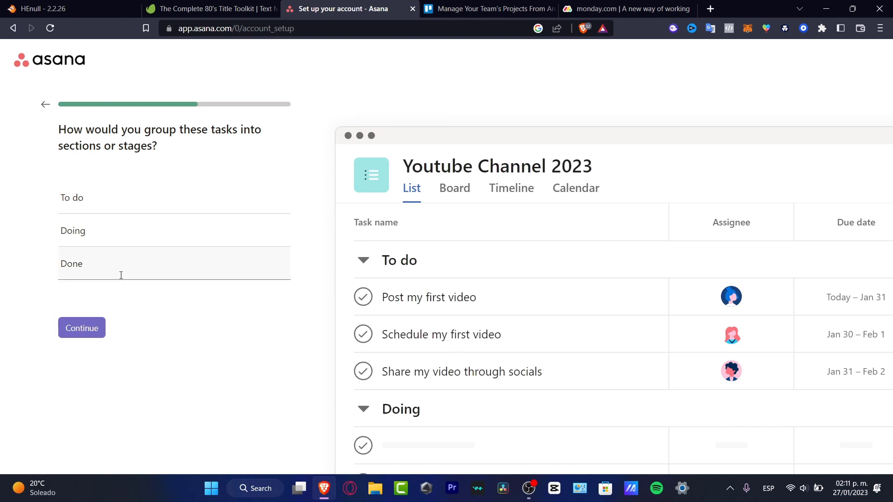
{"action": "left_click", "coordinate": [96, 326]}
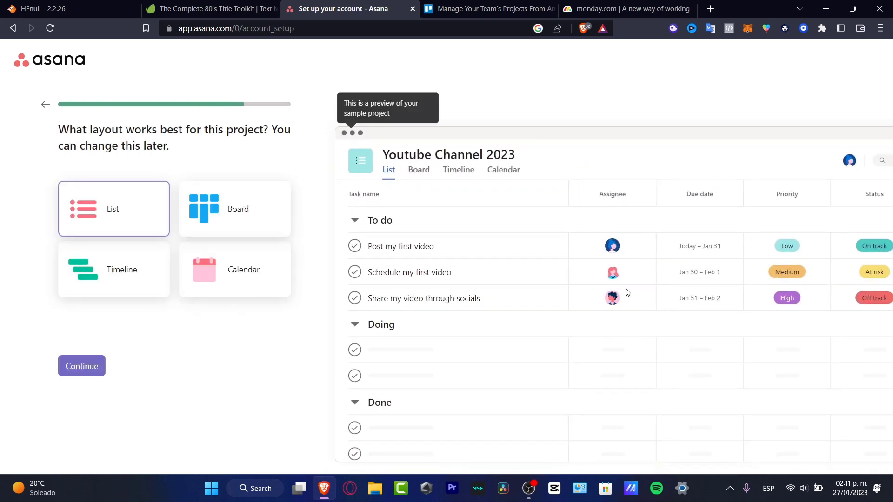
{"action": "left_click", "coordinate": [190, 225]}
{"action": "left_click", "coordinate": [153, 253]}
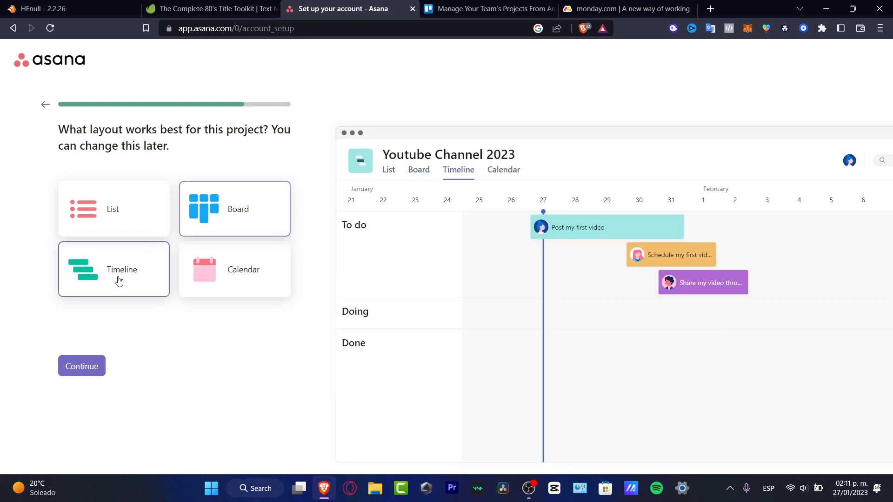
{"action": "left_click", "coordinate": [210, 281]}
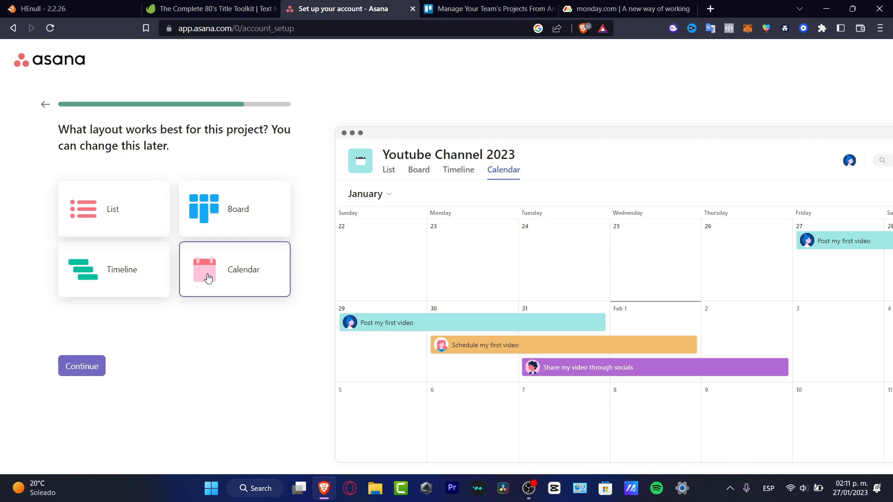
{"action": "left_click", "coordinate": [212, 218]}
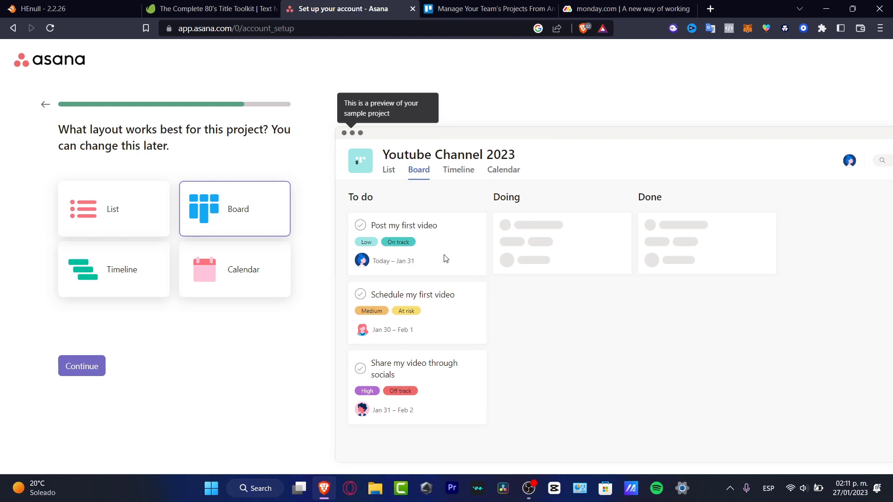
{"action": "left_click", "coordinate": [131, 278]}
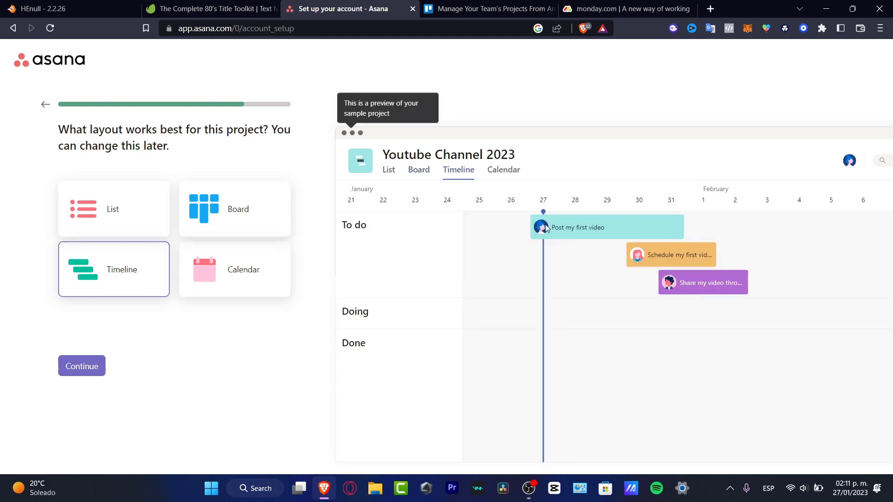
{"action": "left_click", "coordinate": [249, 287]}
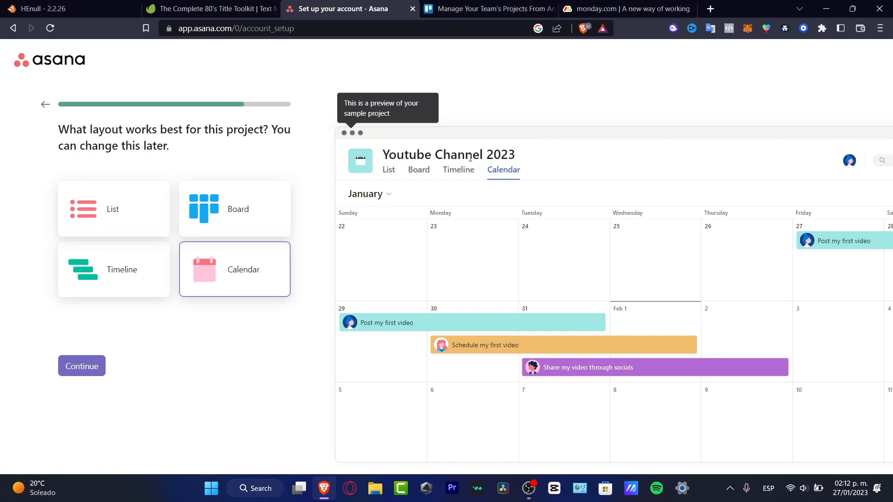
{"action": "left_click", "coordinate": [235, 229]}
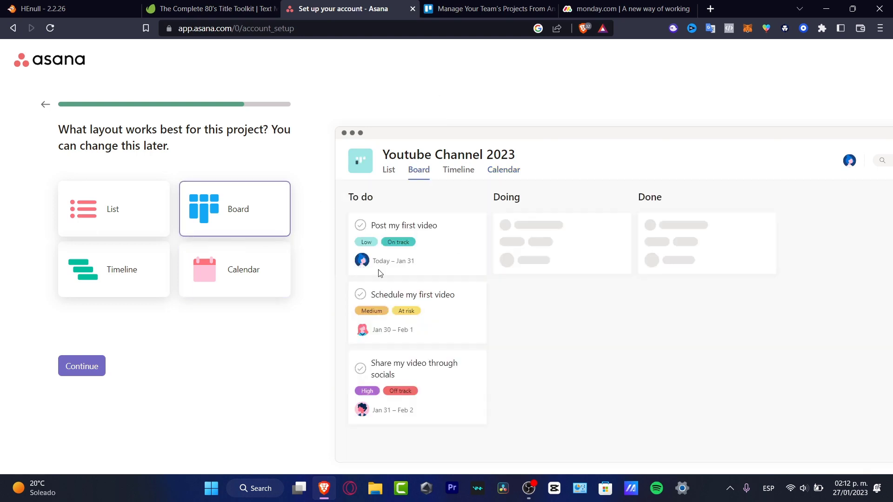
{"action": "left_click", "coordinate": [82, 366]}
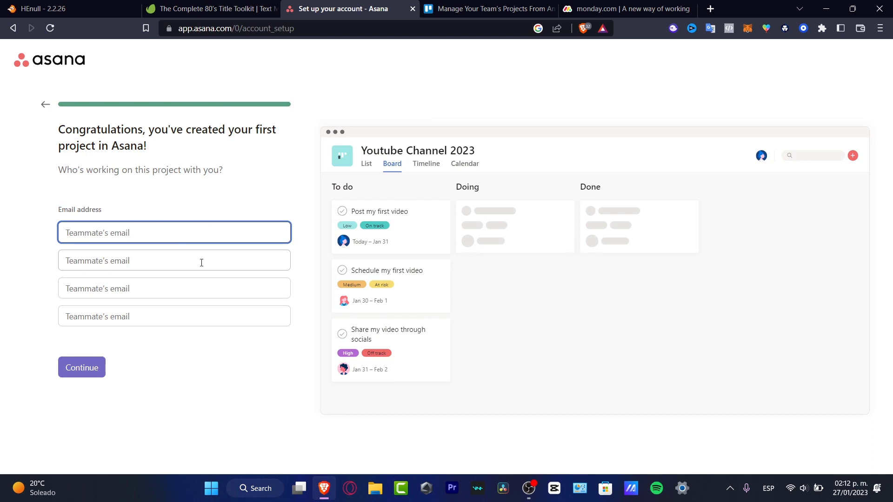
Skip inviting teammates and close the 30-day trial notice to reveal the board
{"action": "left_click", "coordinate": [98, 367]}
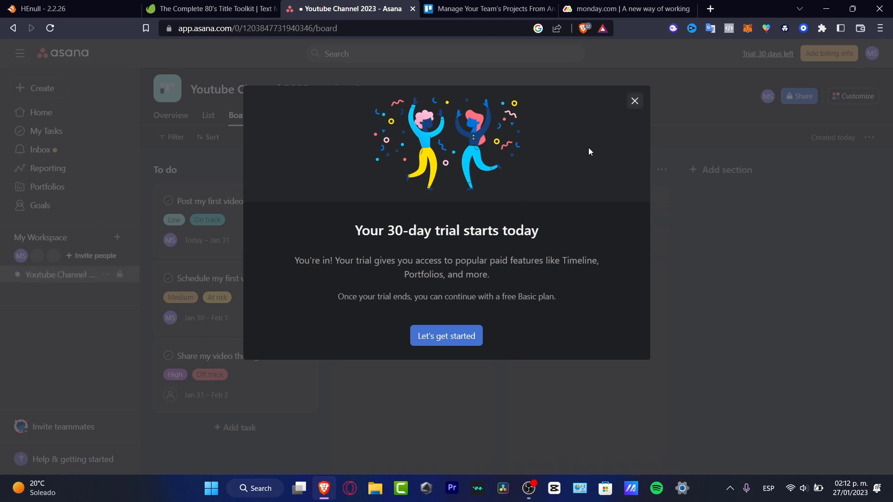
{"action": "left_click_drag", "start_coordinate": [372, 231], "coordinate": [550, 231]}
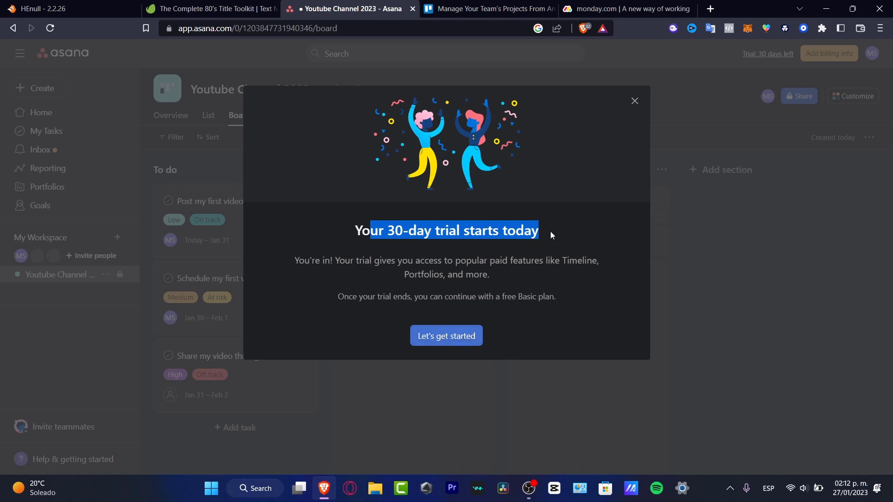
{"action": "left_click", "coordinate": [636, 101]}
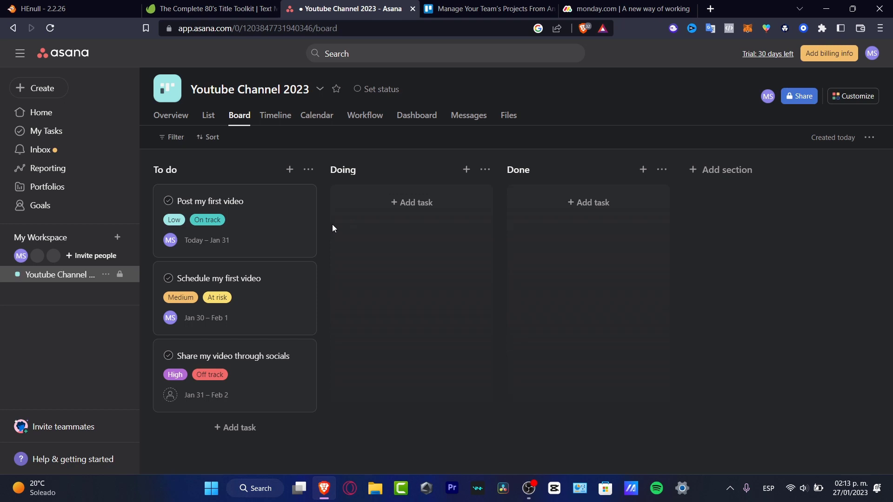
Check the Dashboard and List views, then drag 'Post my first video' into Doing
{"action": "left_click", "coordinate": [428, 117]}
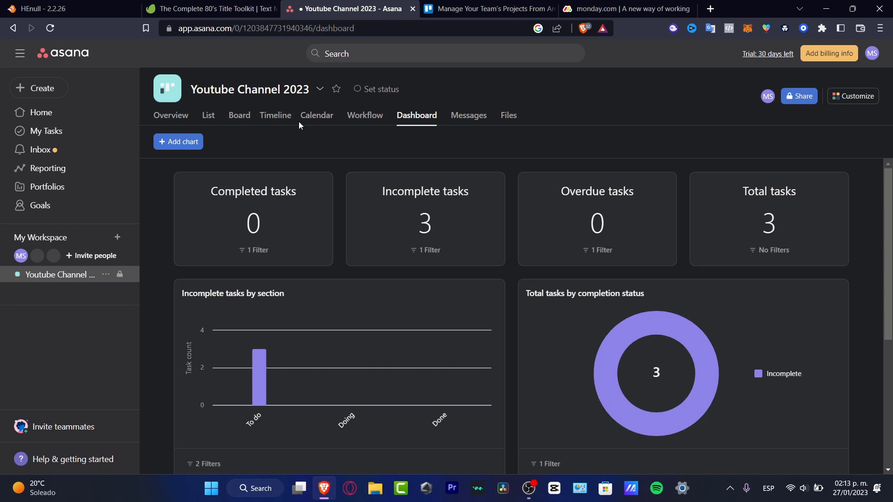
{"action": "left_click", "coordinate": [209, 122]}
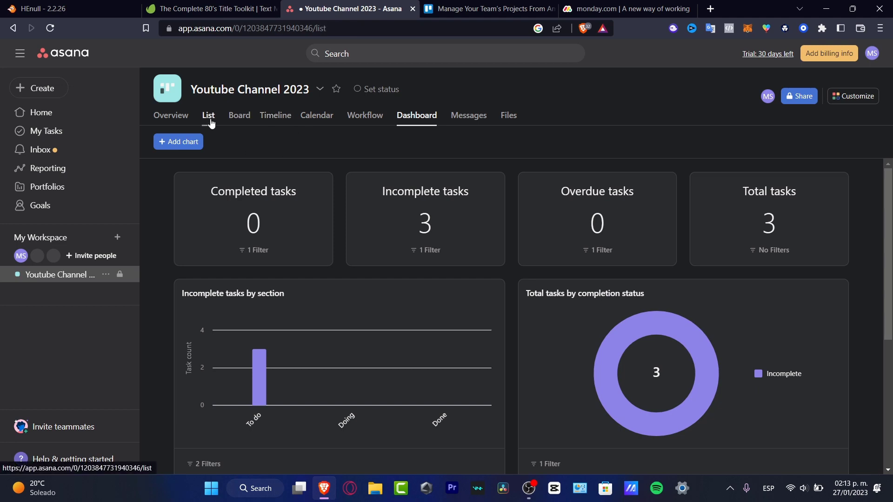
{"action": "left_click", "coordinate": [235, 122]}
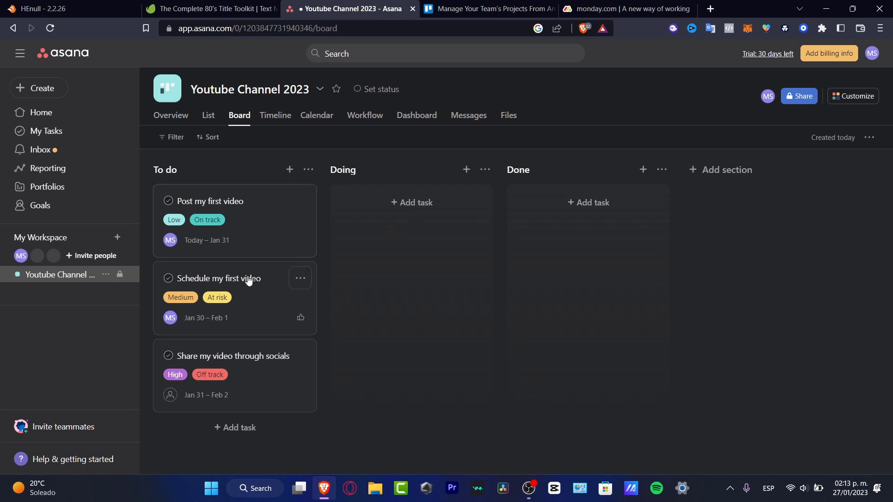
{"action": "left_click_drag", "start_coordinate": [259, 219], "coordinate": [453, 214]}
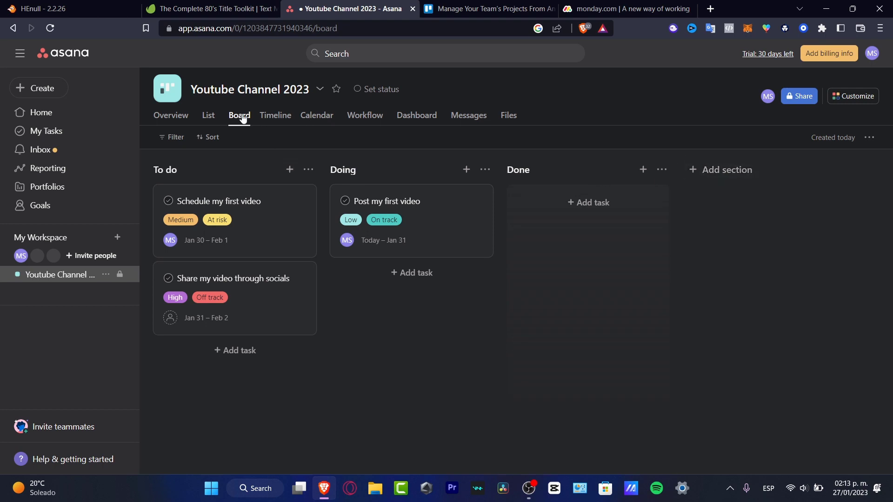
Add board sections named Posted, Scheduled and Recorded
{"action": "left_click", "coordinate": [735, 171]}
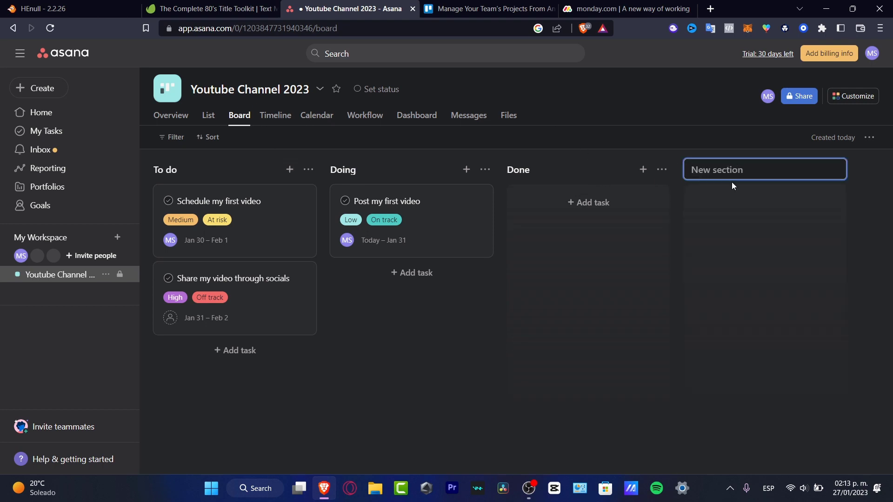
{"action": "type", "text": "Posted"}
{"action": "key", "text": "Return"}
{"action": "left_click", "coordinate": [766, 170]}
{"action": "type", "text": "Scheduled"}
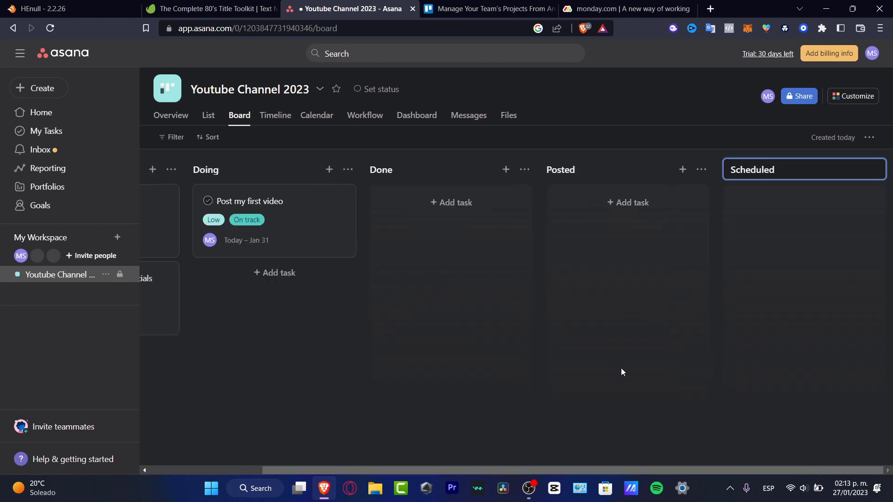
{"action": "key", "text": "Return"}
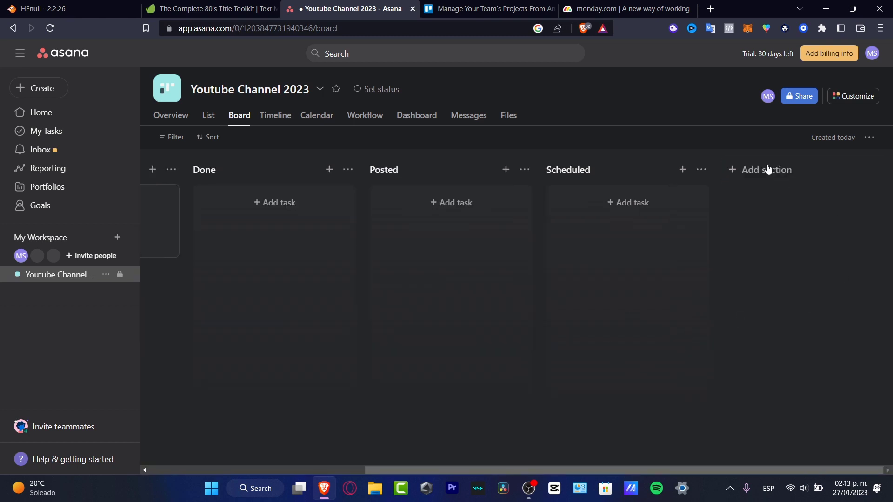
{"action": "left_click", "coordinate": [758, 167]}
{"action": "type", "text": "Draft"}
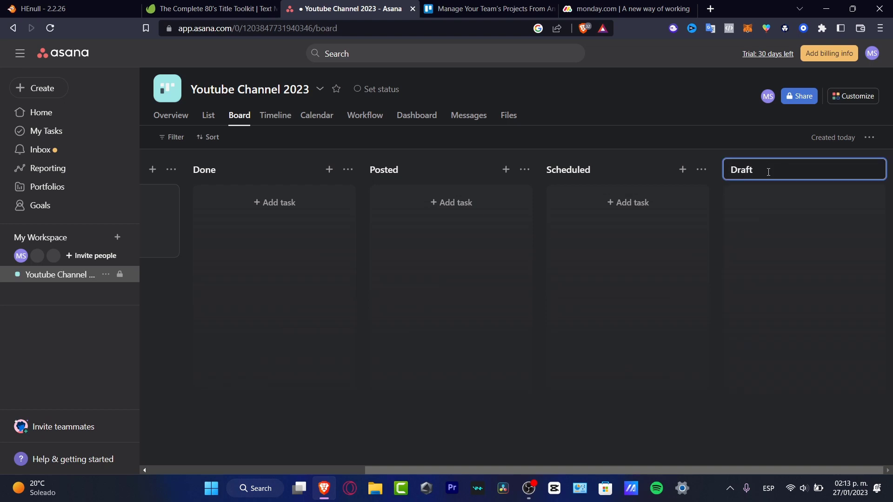
{"action": "key", "text": "BackSpace"}
{"action": "type", "text": "Recorded"}
{"action": "key", "text": "Return"}
{"action": "left_click", "coordinate": [750, 337]}
{"action": "left_click_drag", "start_coordinate": [676, 473], "coordinate": [328, 414]}
In the list view, move 'Post my first video' into the Recorded section
{"action": "left_click", "coordinate": [201, 115]}
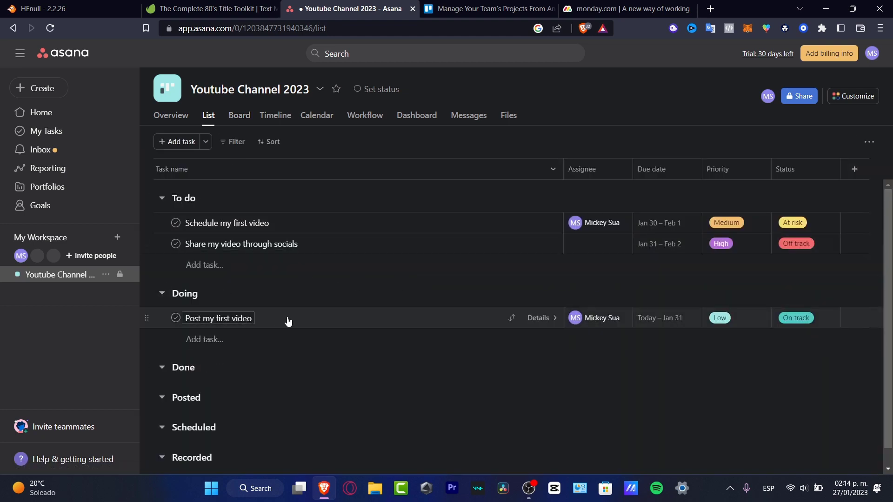
{"action": "left_click_drag", "start_coordinate": [156, 319], "coordinate": [225, 439]}
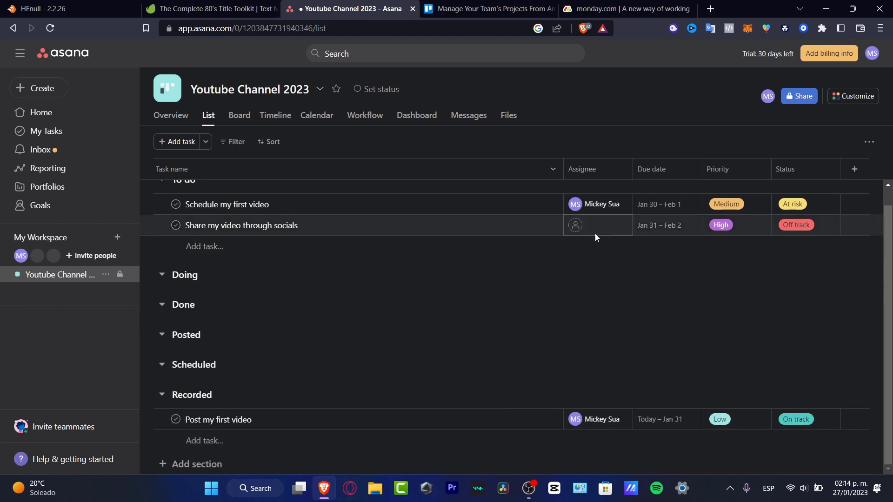
{"action": "mouse_move", "coordinate": [606, 208]}
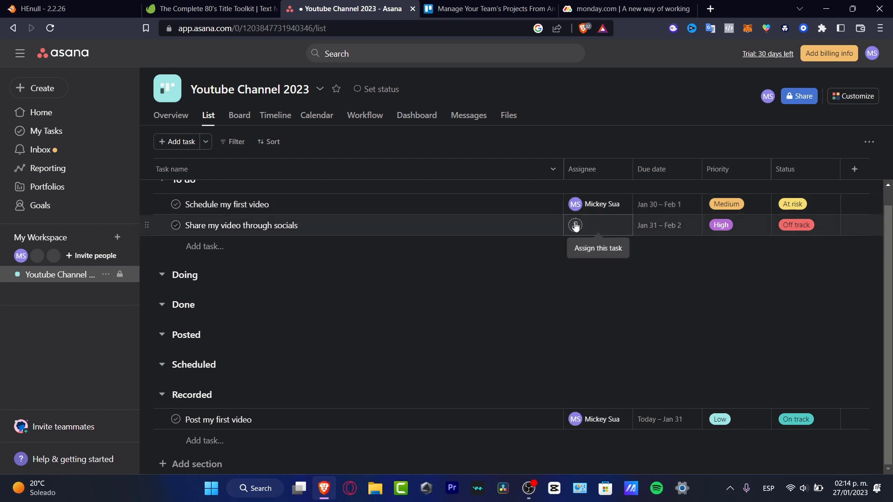
{"action": "left_click", "coordinate": [576, 226]}
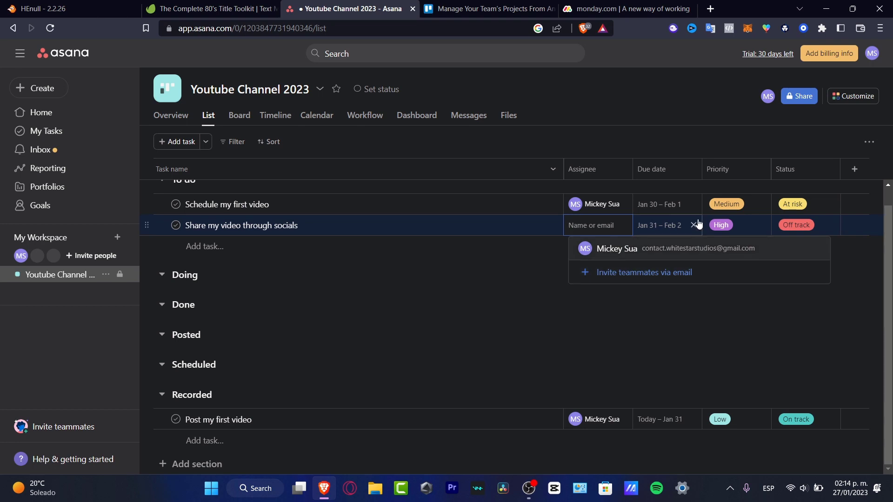
Set 'Schedule my first video' to High priority and go to the Goals page
{"action": "left_click", "coordinate": [729, 205]}
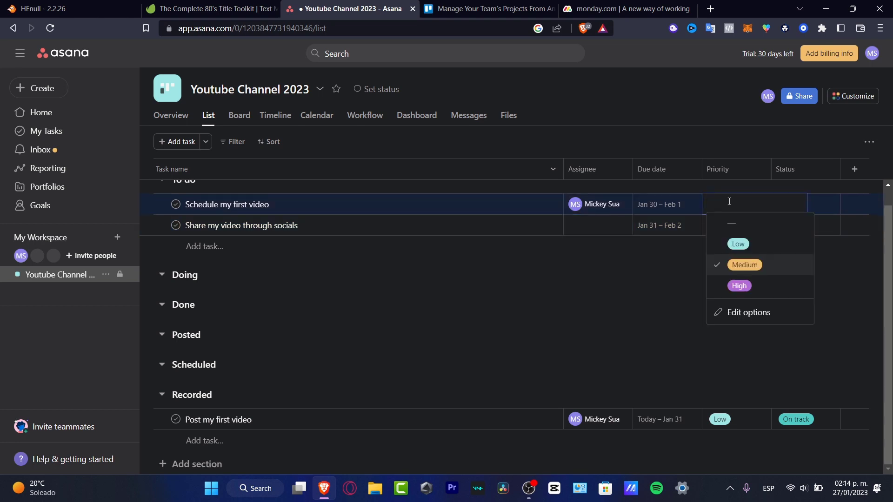
{"action": "left_click", "coordinate": [739, 286]}
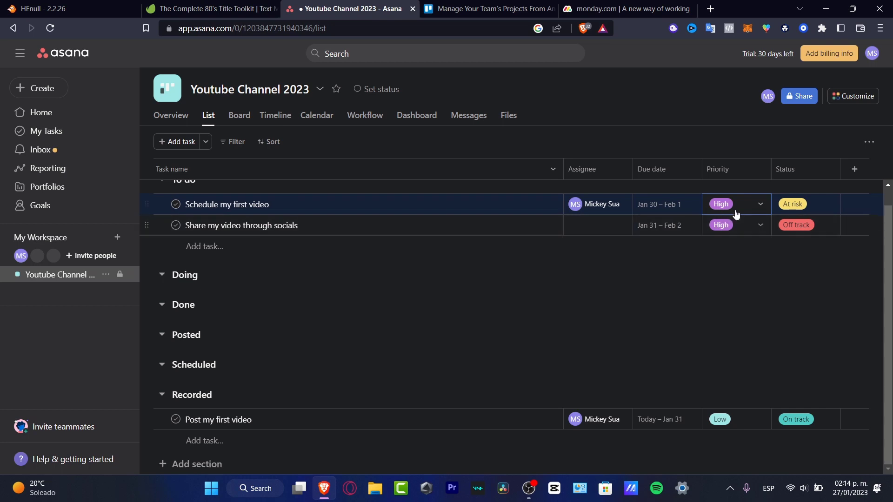
{"action": "left_click", "coordinate": [59, 209]}
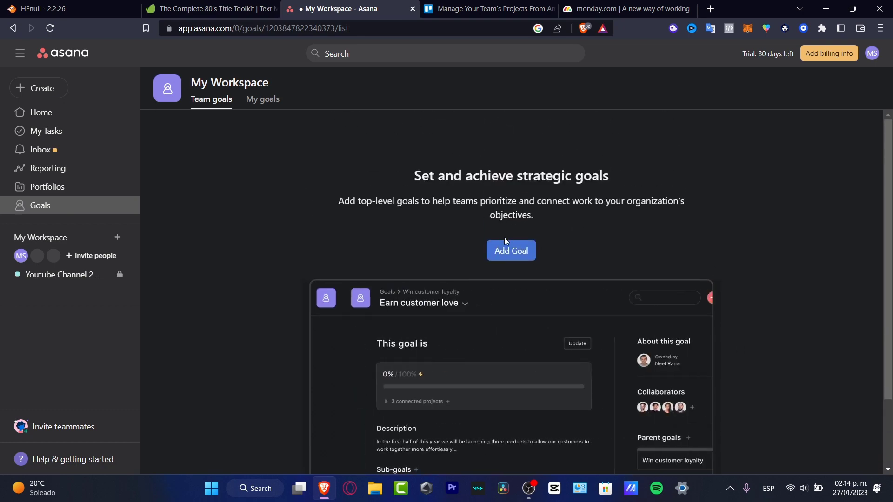
Start a company goal 'Gain 10,000 Subscribers' with time period Q1 FY23
{"action": "left_click", "coordinate": [528, 256]}
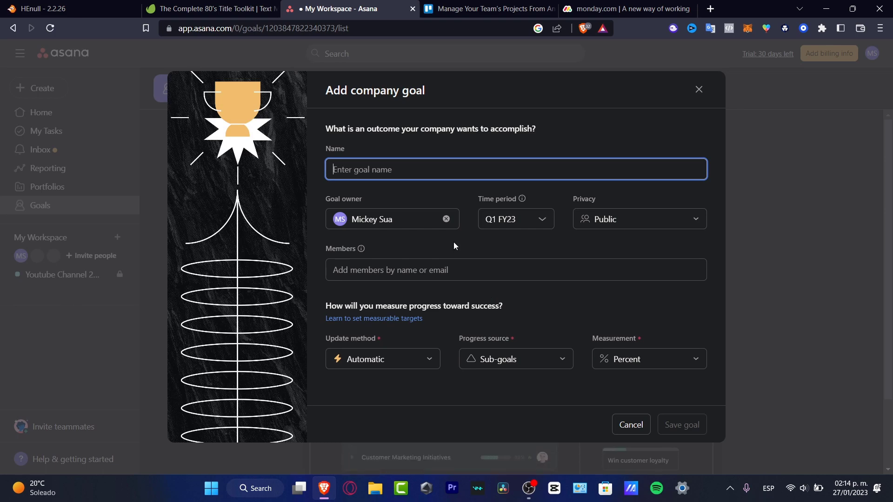
{"action": "type", "text": "Gain 10,000"}
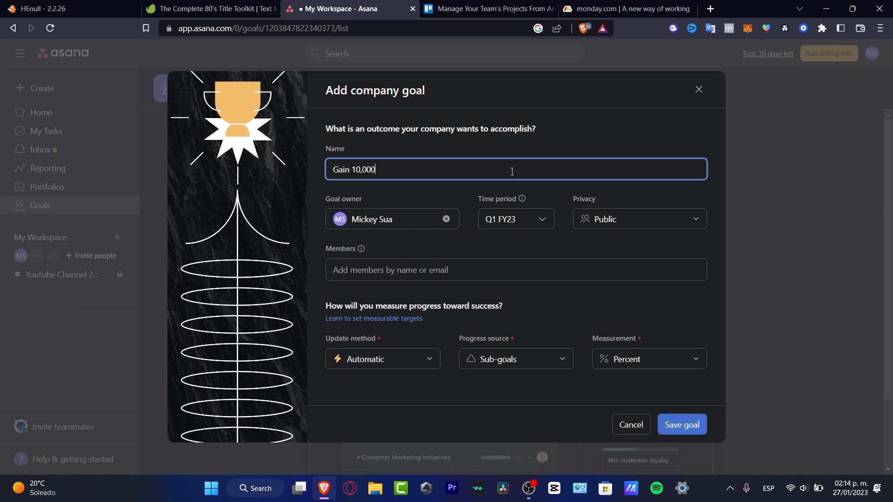
{"action": "type", "text": " Subscribers"}
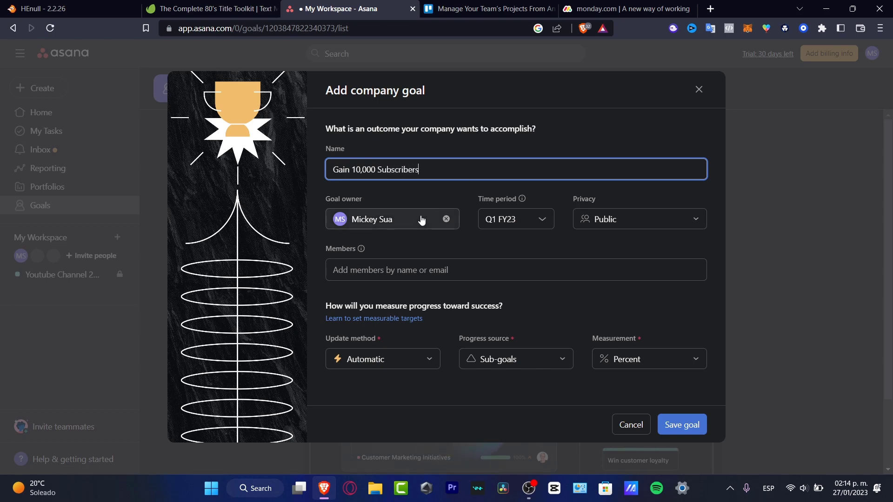
{"action": "left_click", "coordinate": [514, 222]}
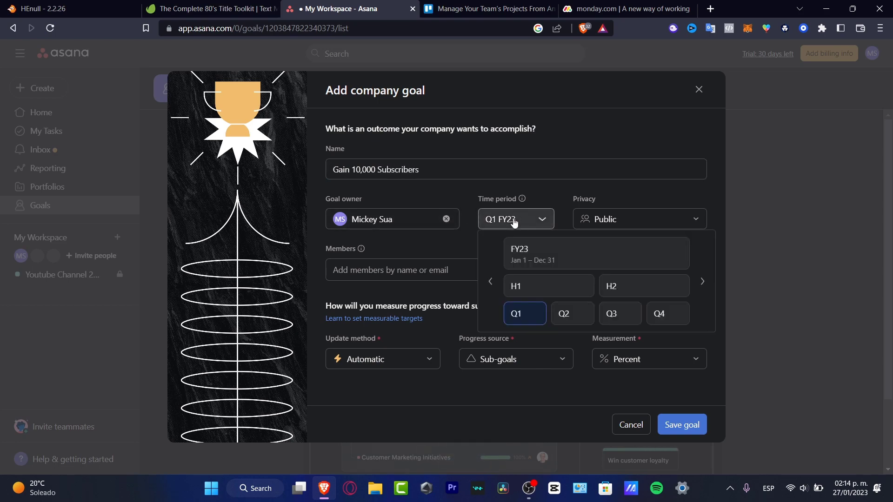
{"action": "left_click", "coordinate": [624, 196]}
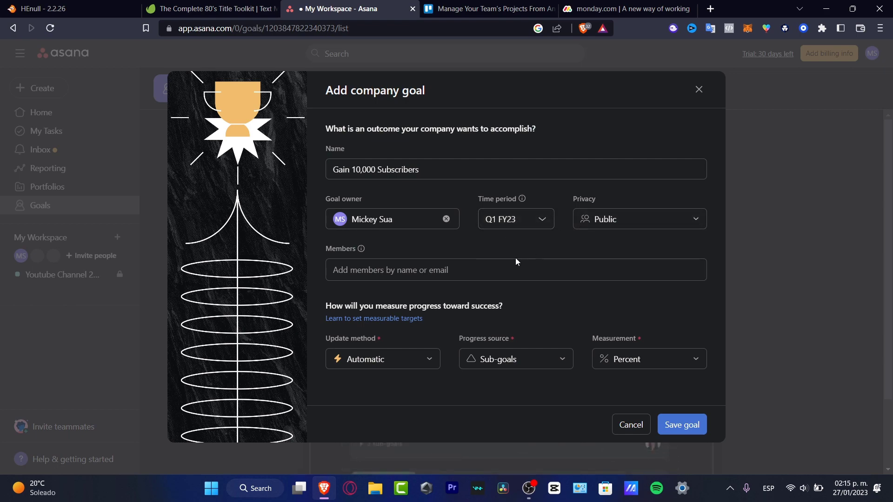
Keep Automatic updates from Sub-goals measured in Percent, and save the goal
{"action": "left_click", "coordinate": [506, 265]}
{"action": "left_click", "coordinate": [644, 304]}
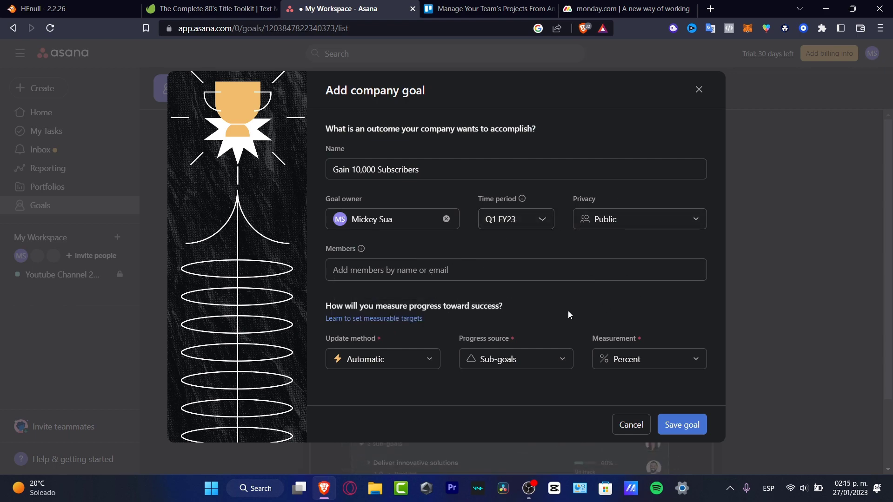
{"action": "left_click", "coordinate": [404, 365]}
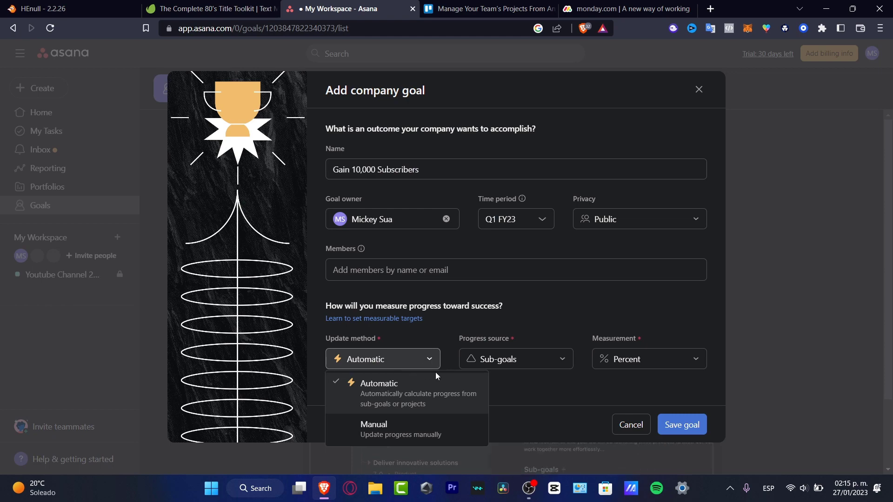
{"action": "left_click", "coordinate": [451, 401]}
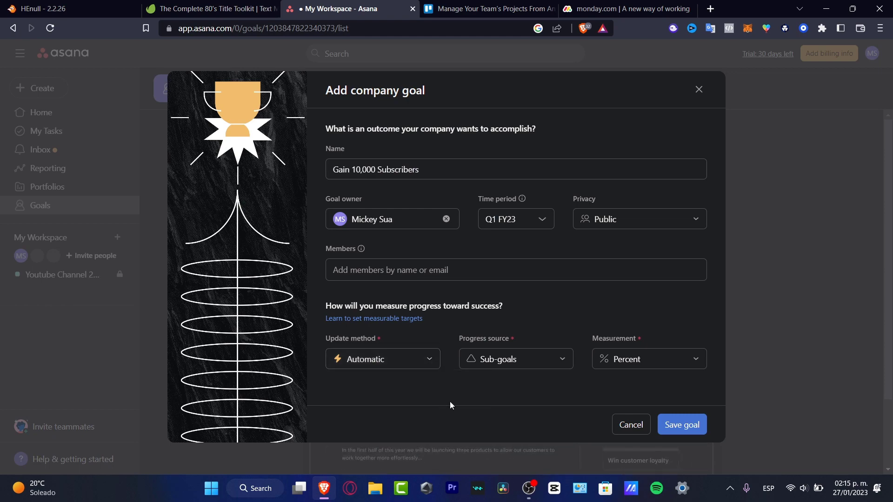
{"action": "left_click", "coordinate": [528, 365]}
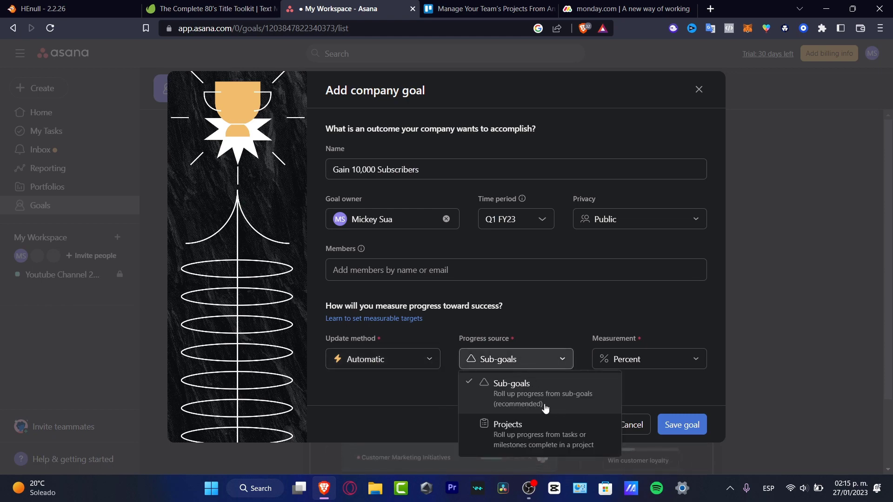
{"action": "left_click", "coordinate": [688, 381]}
{"action": "left_click", "coordinate": [676, 364]}
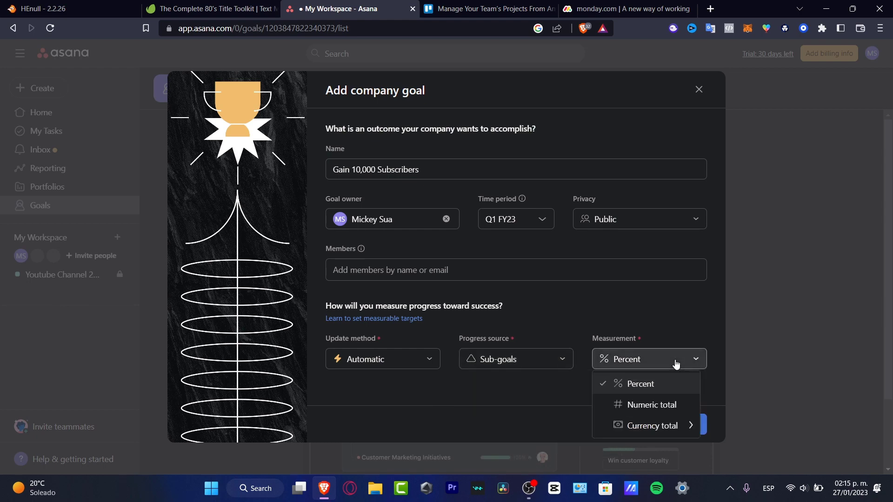
{"action": "mouse_move", "coordinate": [660, 426]}
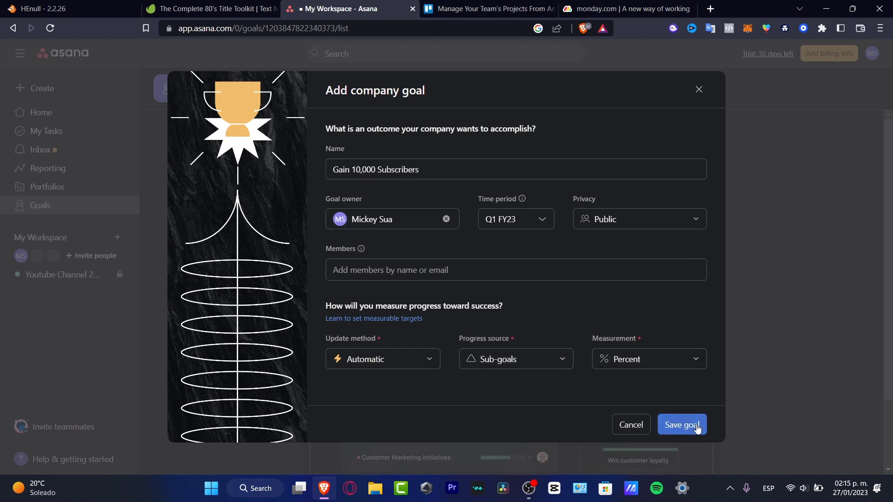
{"action": "left_click", "coordinate": [682, 425]}
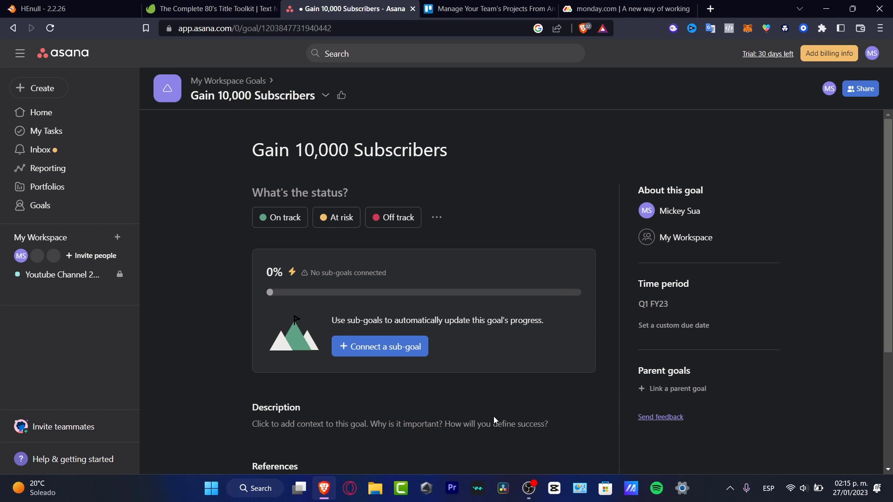
Connect a new sub-goal named 'Reach 100 Subscribers' to Gain 10,000 Subscribers
{"action": "left_click", "coordinate": [374, 348]}
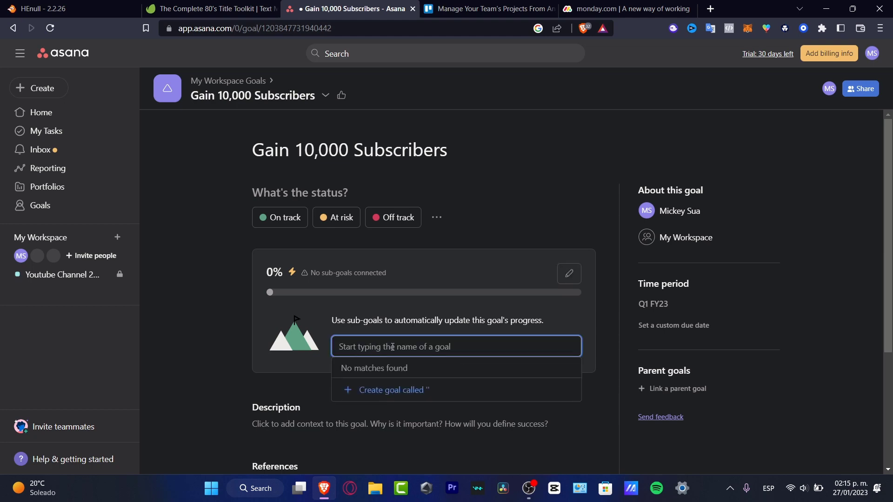
{"action": "type", "text": "Reach 10"}
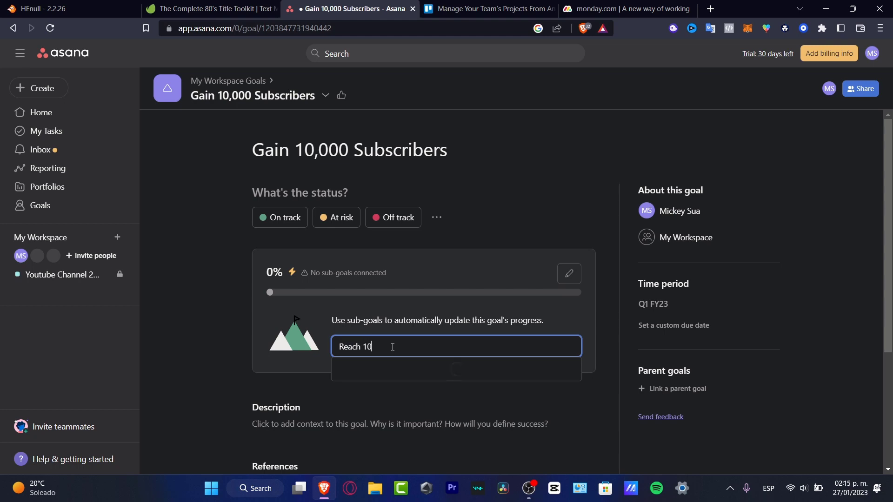
{"action": "type", "text": "0 Sub"}
{"action": "type", "text": "rib"}
{"action": "key", "text": "BackSpace"}
{"action": "key", "text": "BackSpace"}
{"action": "key", "text": "BackSpace"}
{"action": "type", "text": "sc"}
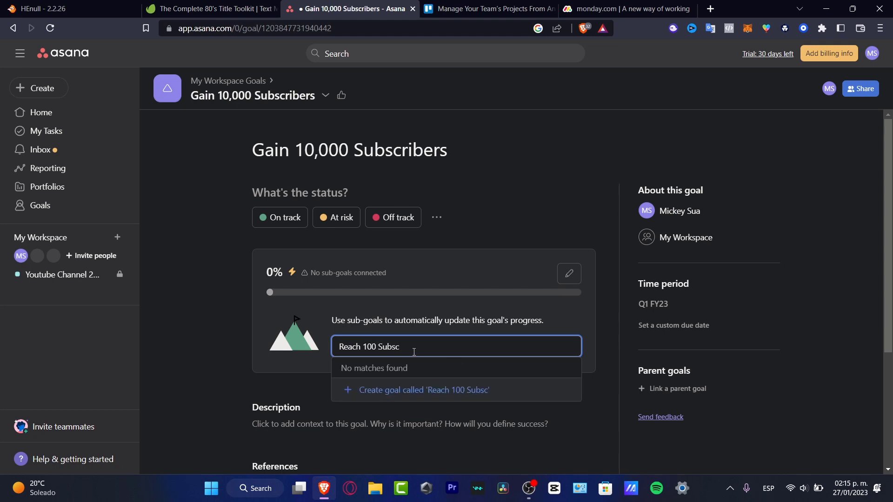
{"action": "type", "text": "ribers"}
{"action": "key", "text": "ctrl+shift+Left"}
{"action": "key", "text": "ctrl+shift+Left"}
{"action": "key", "text": "ctrl+shift+Left"}
{"action": "left_click", "coordinate": [489, 389]}
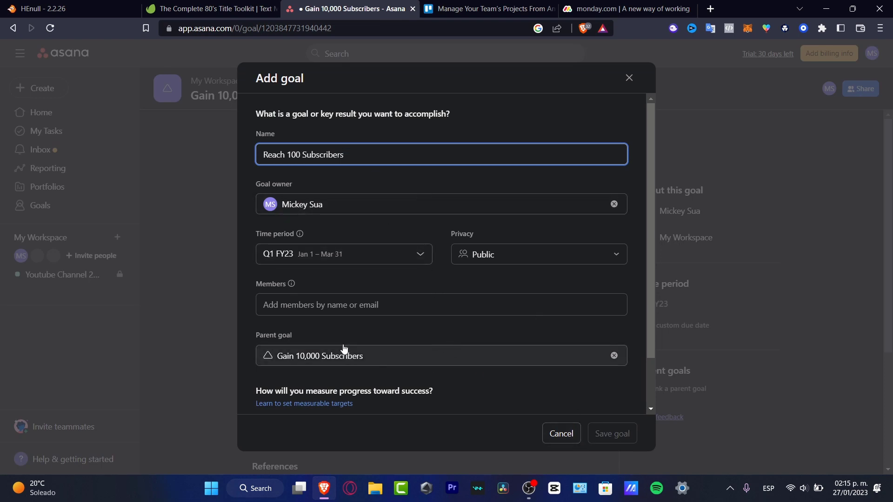
Set the sub-goal to update automatically, measured in Percent, and save it
{"action": "scroll", "coordinate": [390, 340], "scroll_direction": "down", "scroll_amount": 2}
{"action": "left_click", "coordinate": [351, 386]}
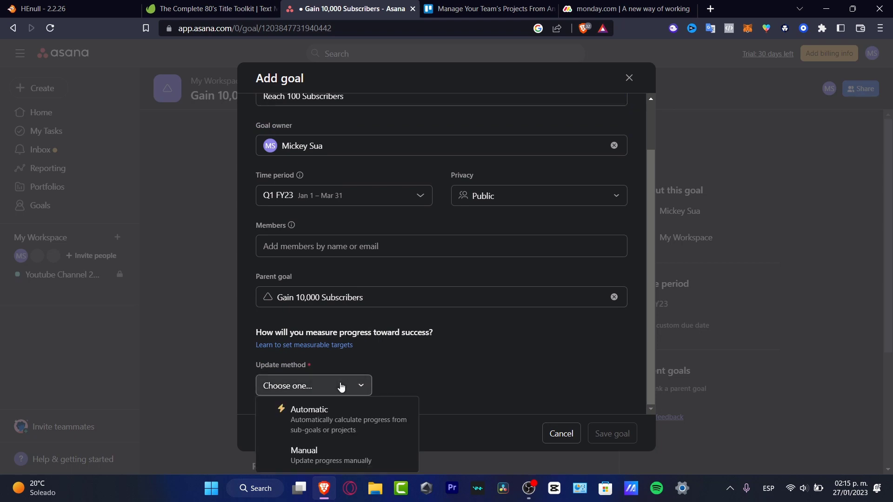
{"action": "left_click", "coordinate": [358, 417]}
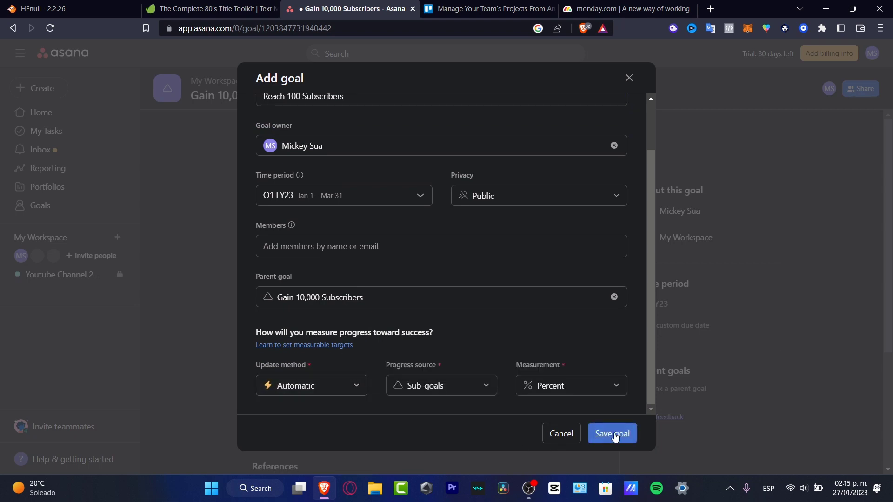
{"action": "left_click", "coordinate": [573, 387]}
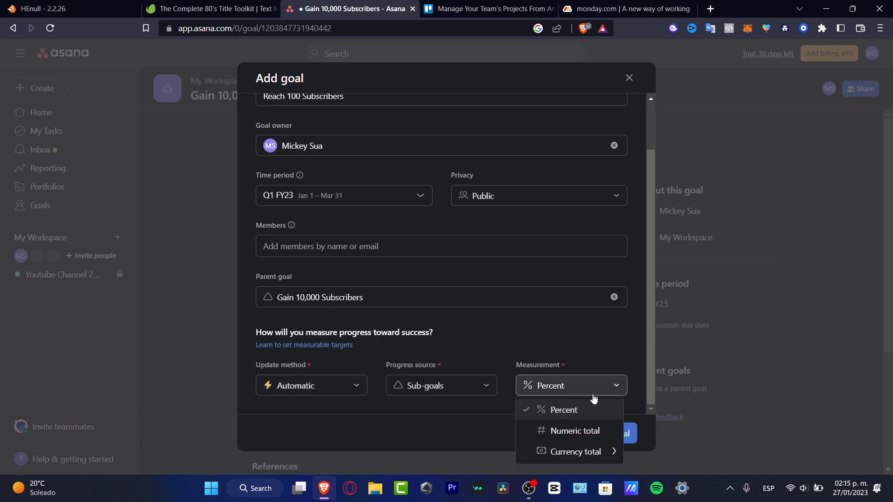
{"action": "left_click", "coordinate": [587, 409]}
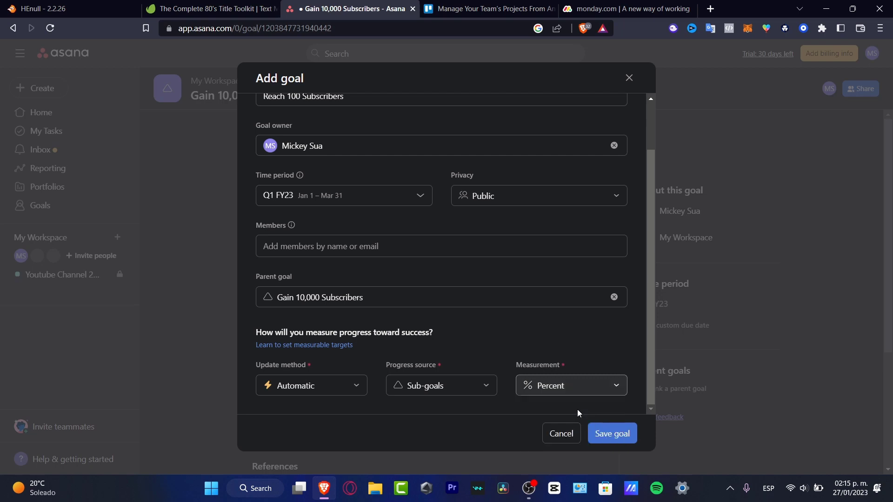
{"action": "left_click", "coordinate": [630, 434]}
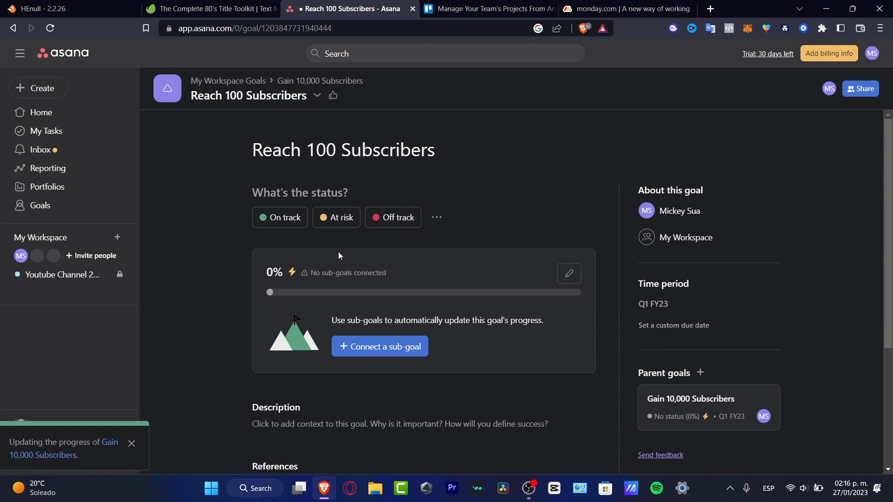
Go from Reporting to the My Workspace team overview, leaving the team name unchanged, and scroll down to Templates
{"action": "left_click", "coordinate": [80, 175]}
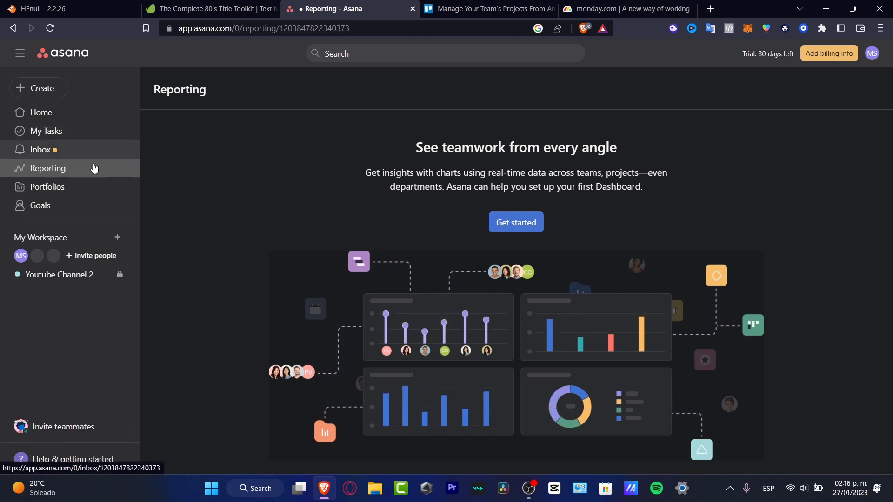
{"action": "left_click", "coordinate": [64, 245]}
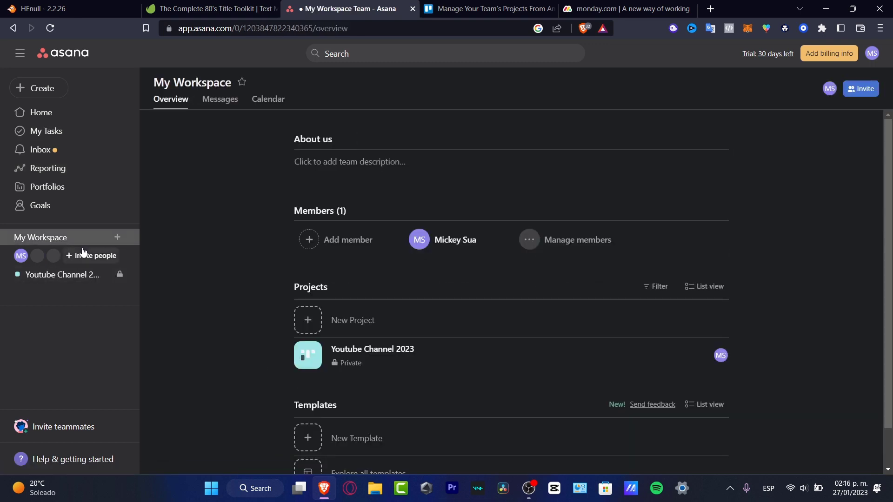
{"action": "left_click", "coordinate": [186, 83]}
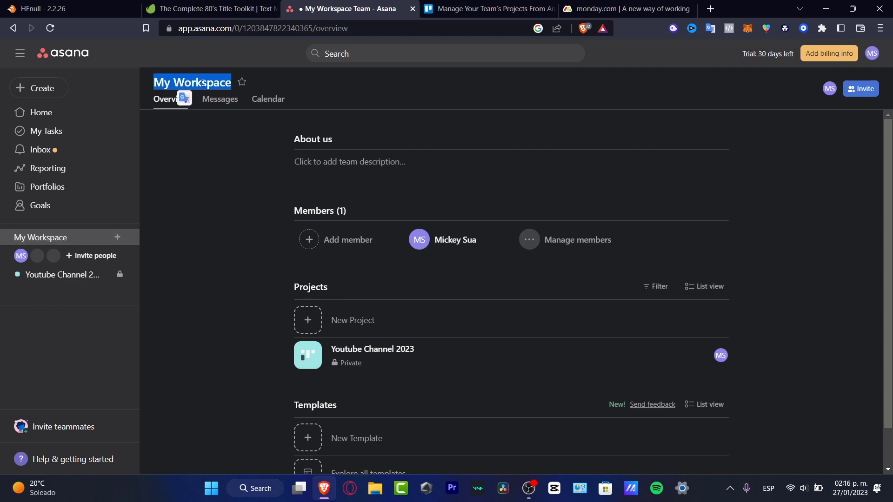
{"action": "left_click", "coordinate": [227, 145]}
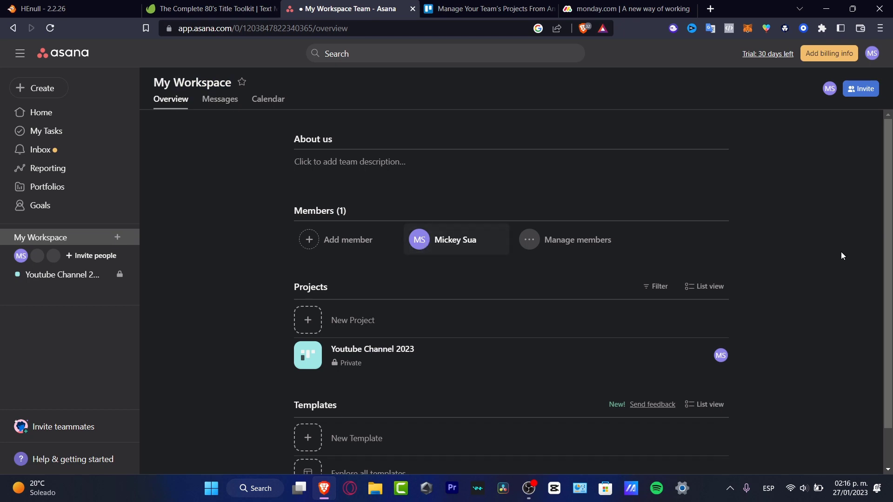
{"action": "mouse_move", "coordinate": [506, 237]}
{"action": "scroll", "coordinate": [503, 377], "scroll_direction": "down", "scroll_amount": 2}
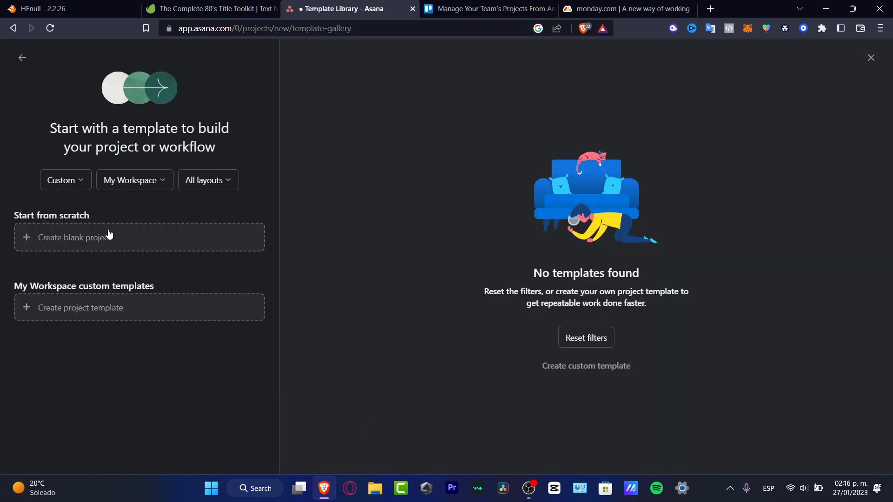
Create a new project template titled 'Pinterest Posts'
{"action": "left_click", "coordinate": [131, 319]}
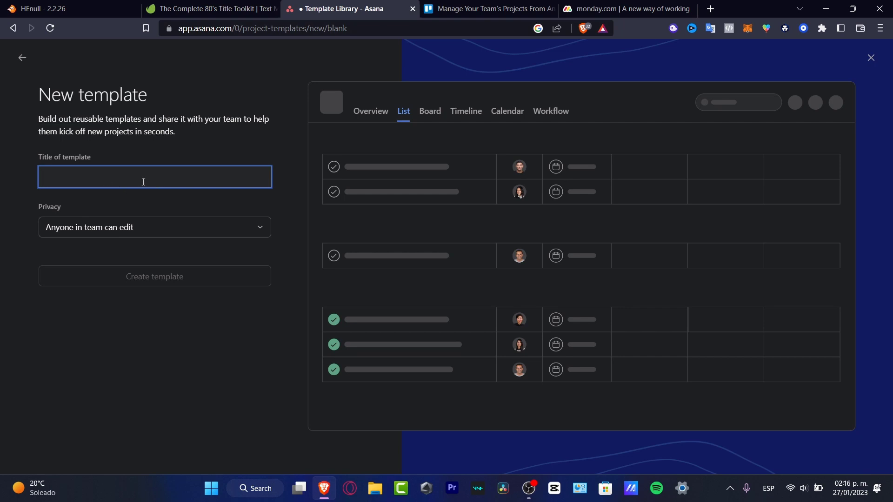
{"action": "type", "text": "S"}
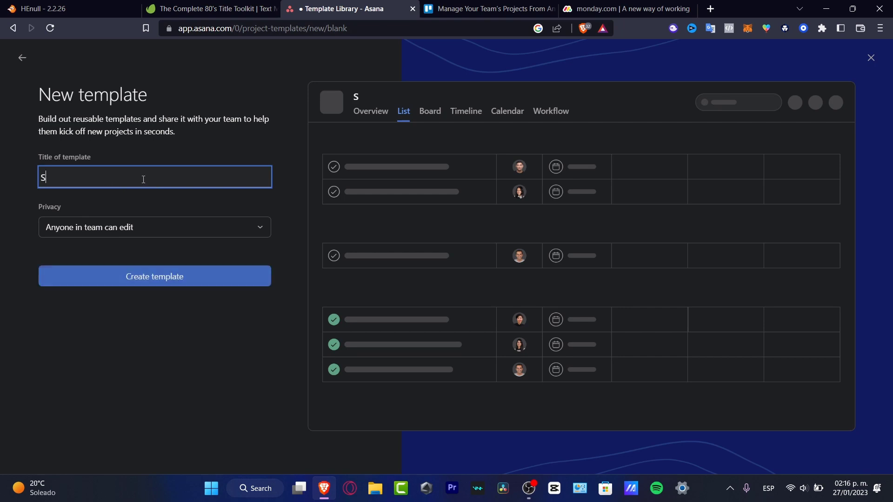
{"action": "key", "text": "BackSpace"}
{"action": "type", "text": "Pinterest "}
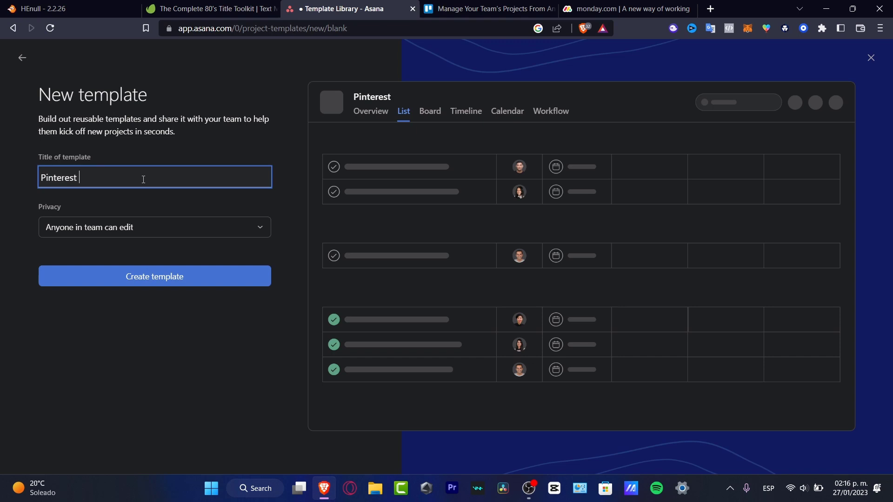
{"action": "type", "text": "Posts"}
{"action": "left_click", "coordinate": [177, 279]}
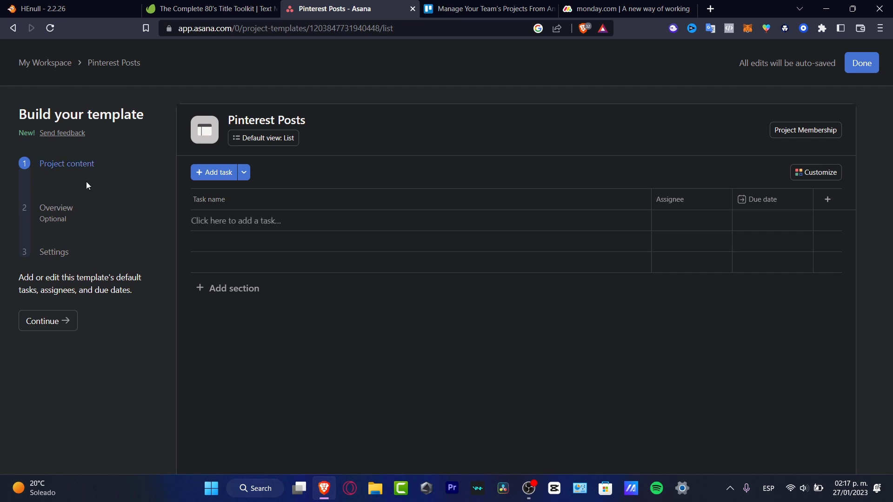
Step through the template overview and settings and finish the Pinterest Posts template
{"action": "left_click", "coordinate": [64, 331]}
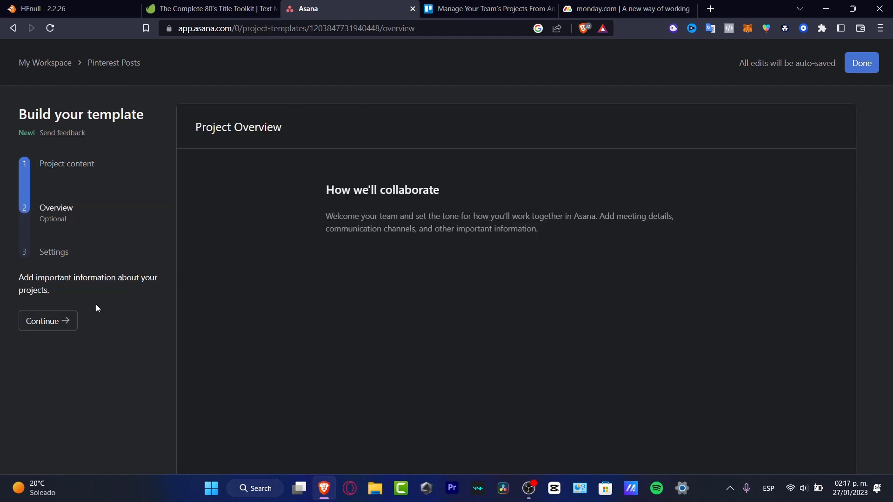
{"action": "left_click", "coordinate": [56, 329]}
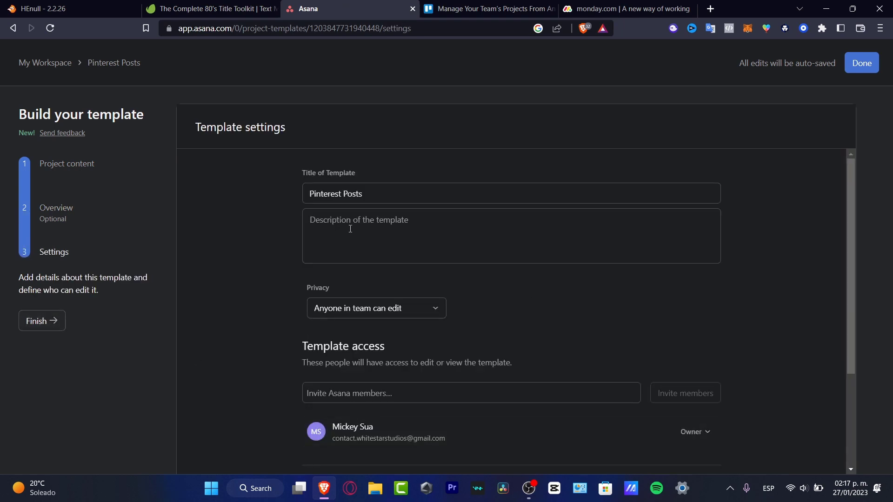
{"action": "left_click", "coordinate": [55, 320]}
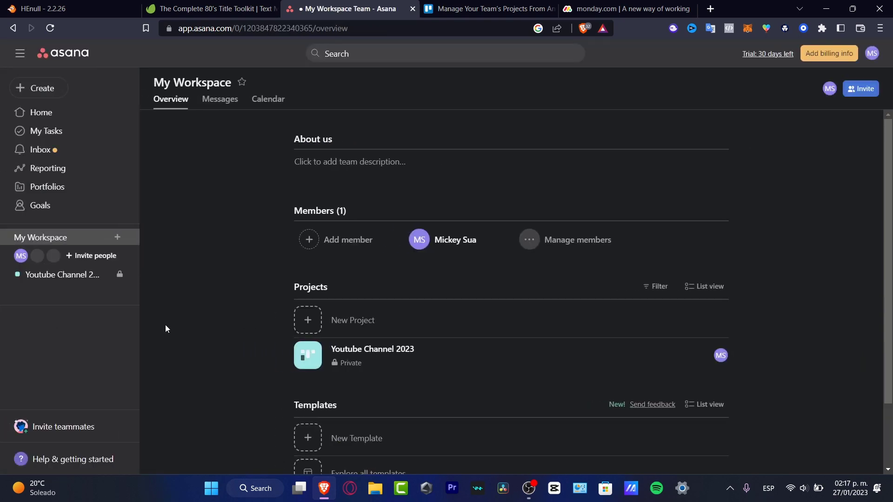
On the Youtube Channel 2023 board, move 'Share my video through socials' and 'Schedule my first video' into Doing
{"action": "left_click", "coordinate": [83, 275]}
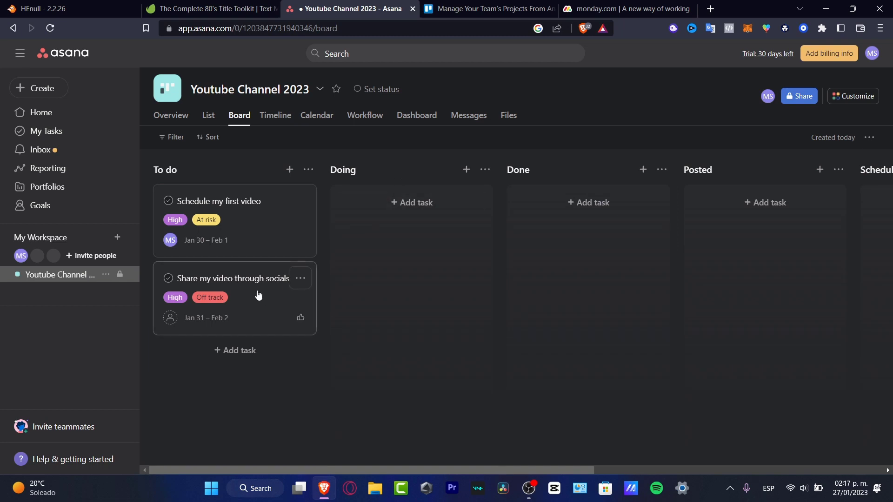
{"action": "left_click_drag", "start_coordinate": [255, 289], "coordinate": [416, 236]}
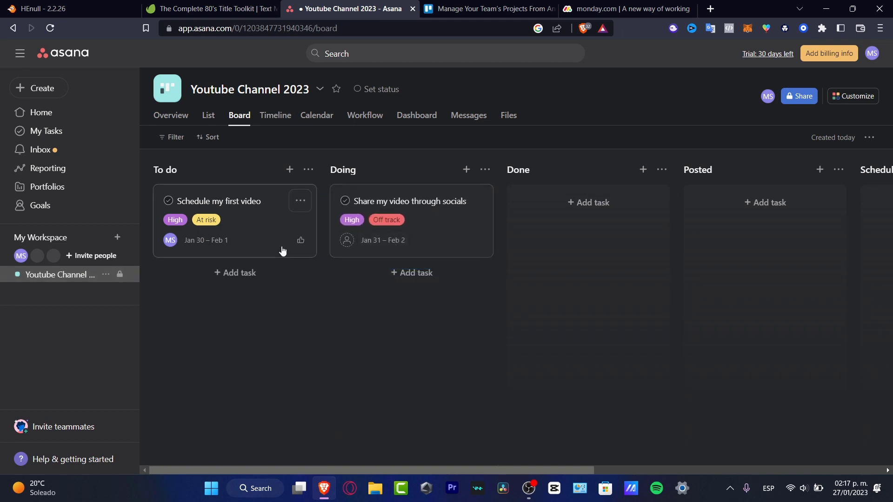
{"action": "left_click_drag", "start_coordinate": [277, 250], "coordinate": [444, 331]}
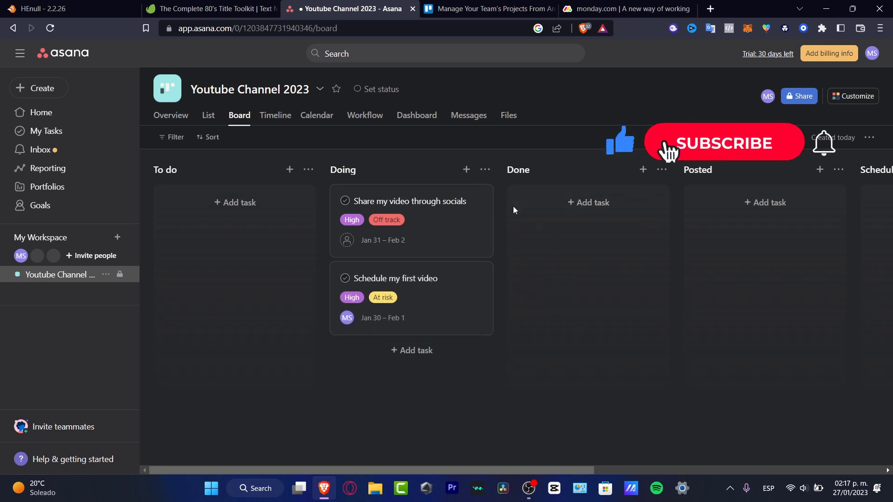